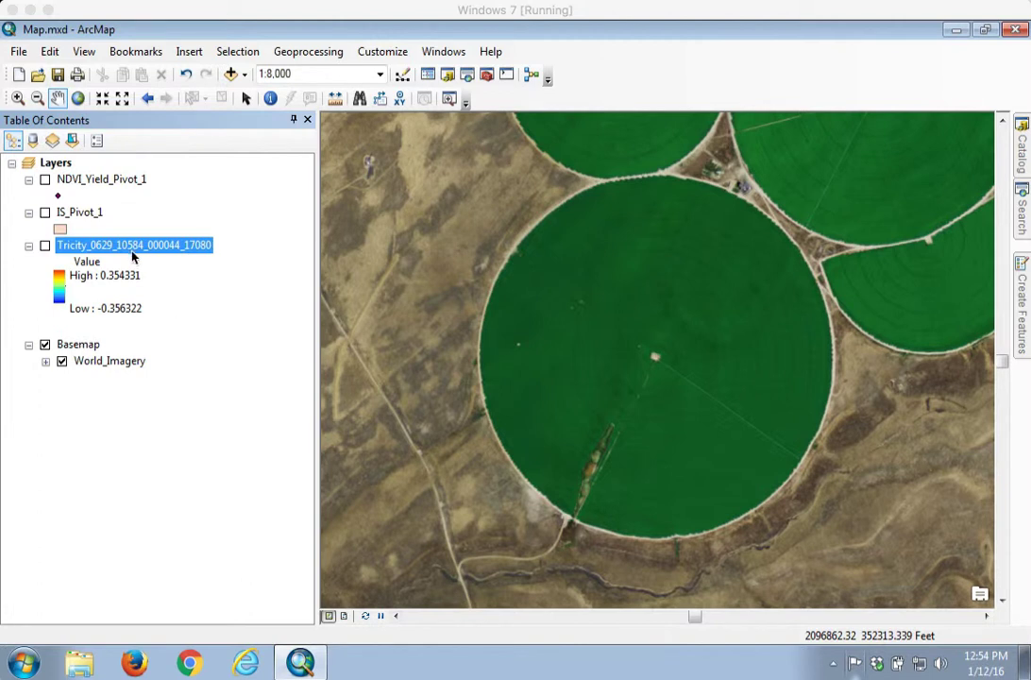
Turn on the Tricity_0629_10584_000044_17080 NDVI raster layer in the Table of Contents
left_click(45, 245)
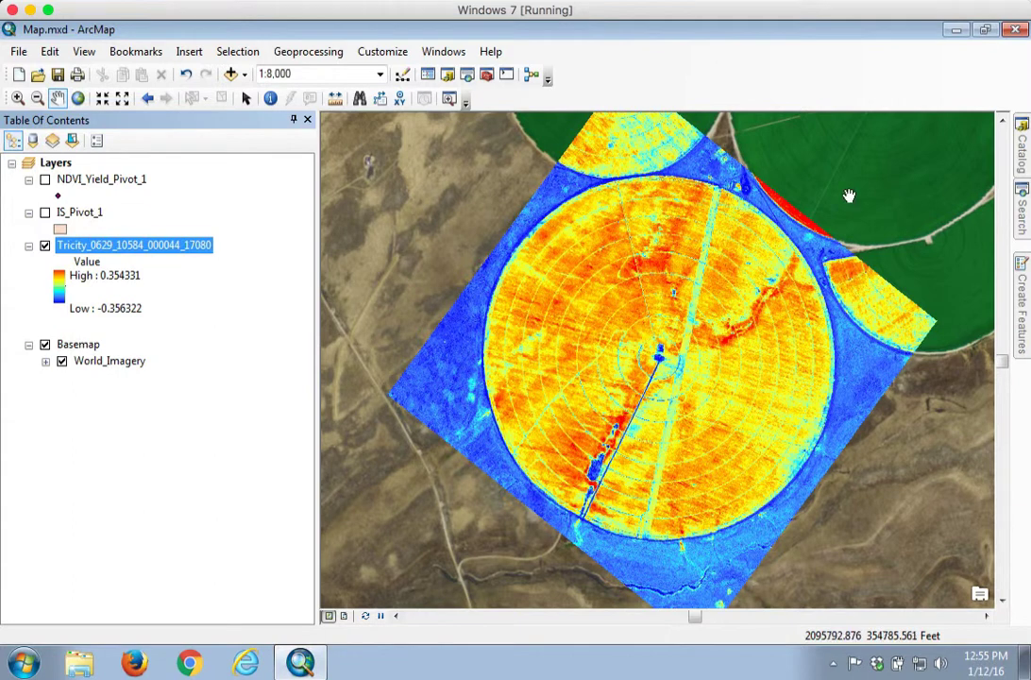
In the Catalog, bring up the New options for Data.gdb under Farms\AGRI_NW
left_click(1023, 168)
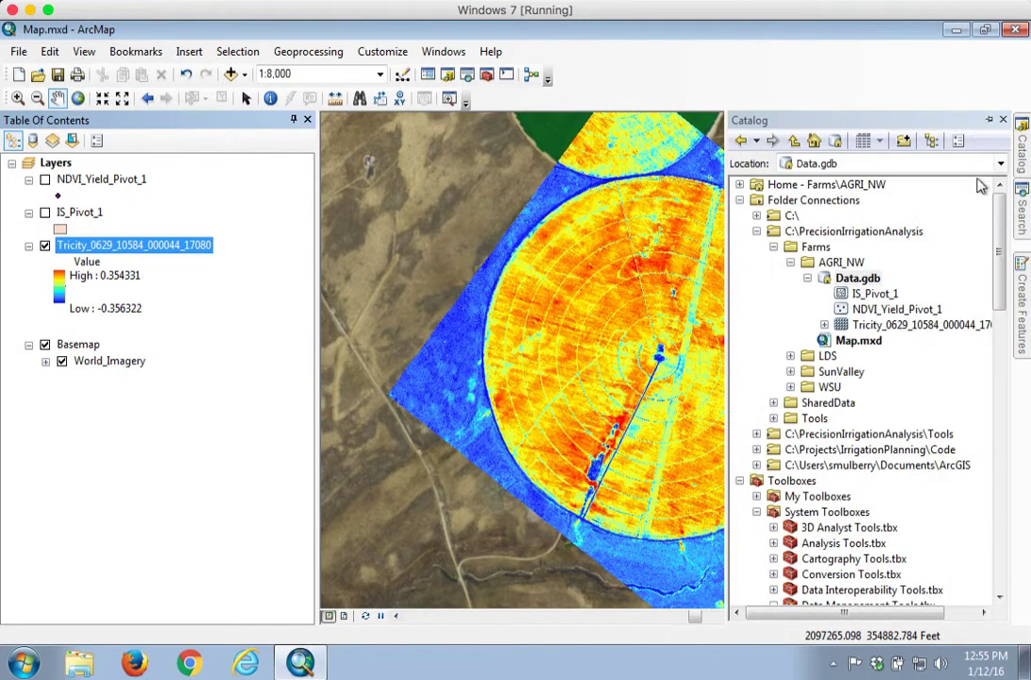
left_click(854, 278)
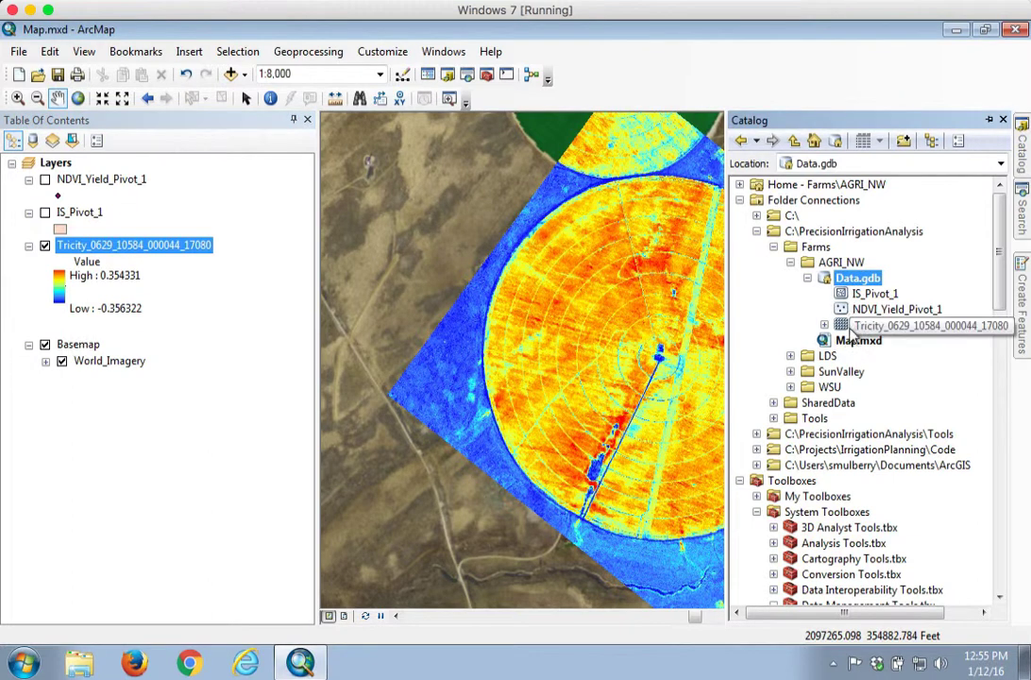
right_click(852, 286)
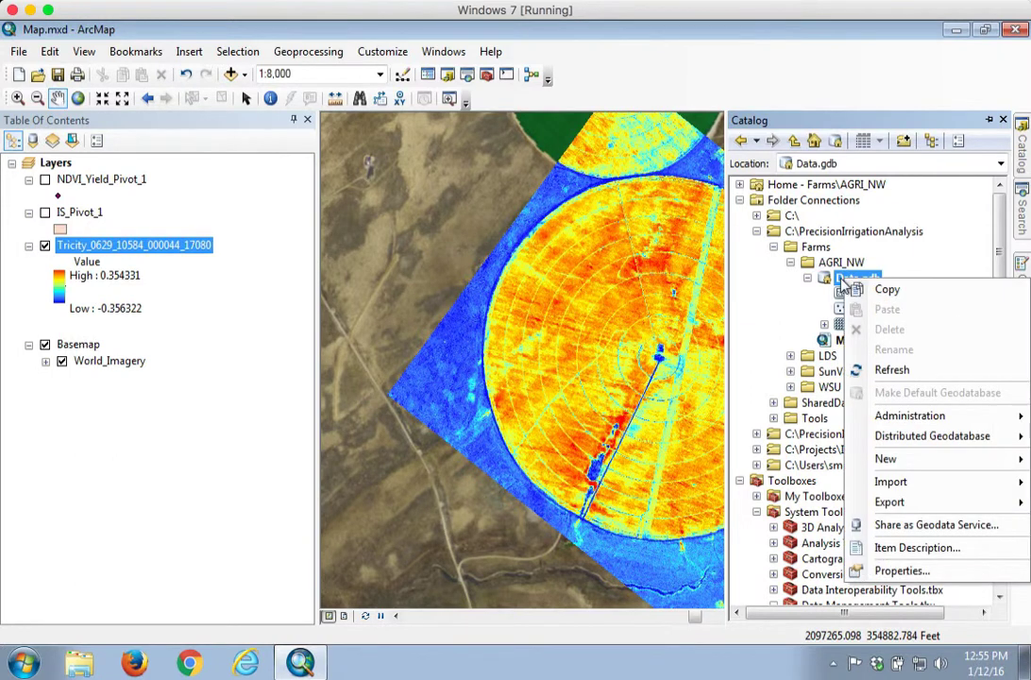
mouse_move(888, 463)
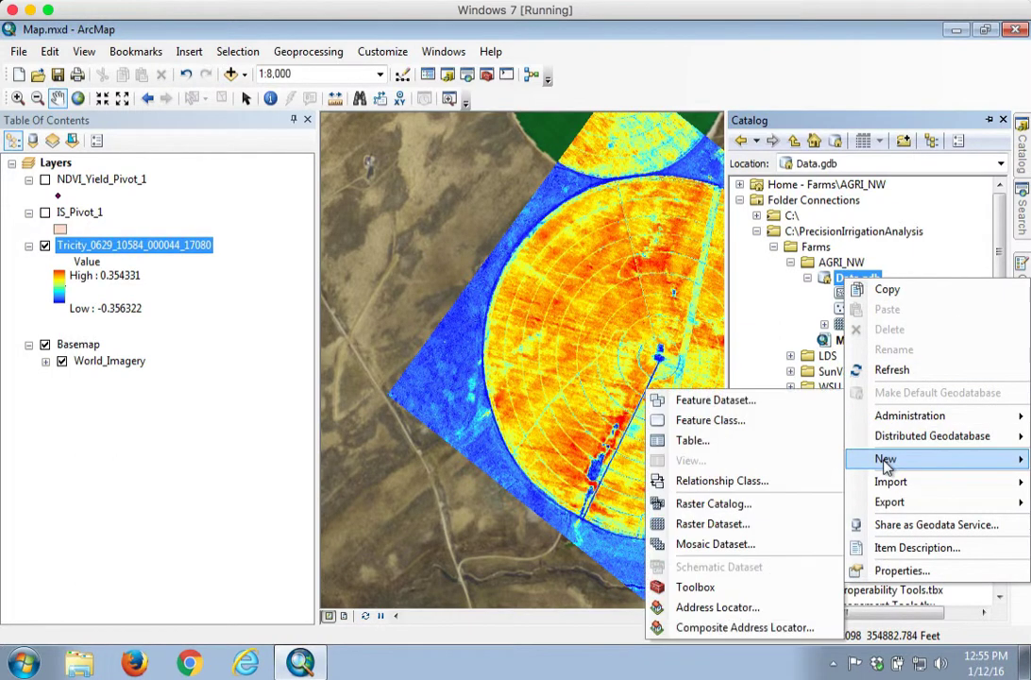
Start a new feature class named Pivot_Boundary that stores Line Features, advancing to the coordinate system page
left_click(699, 421)
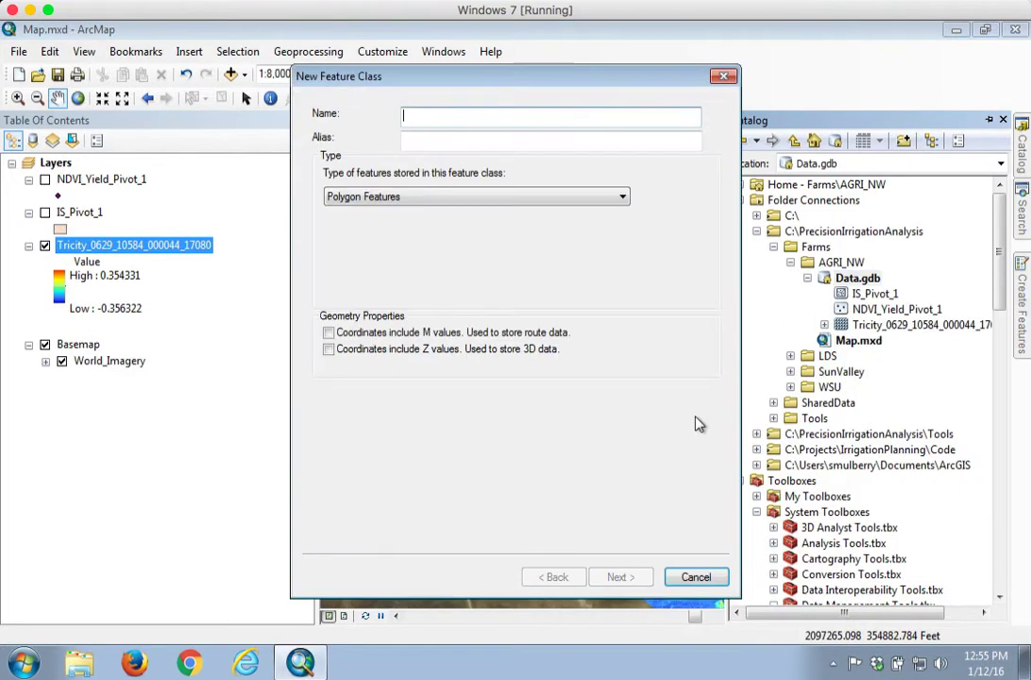
left_click(438, 116)
type("Pivot_Boundary")
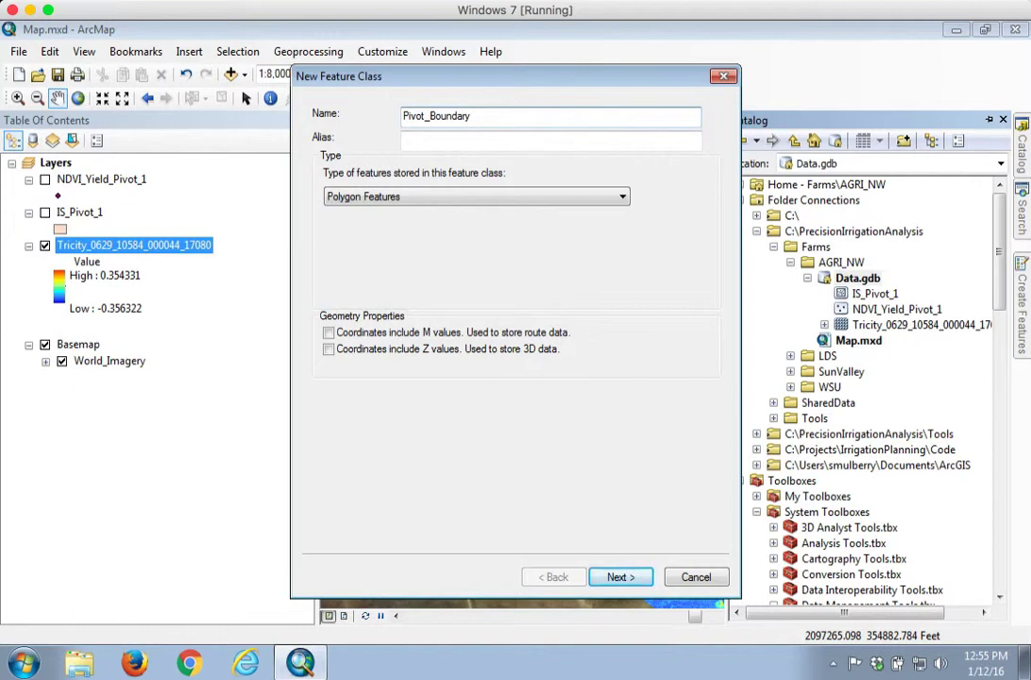
left_click(436, 141)
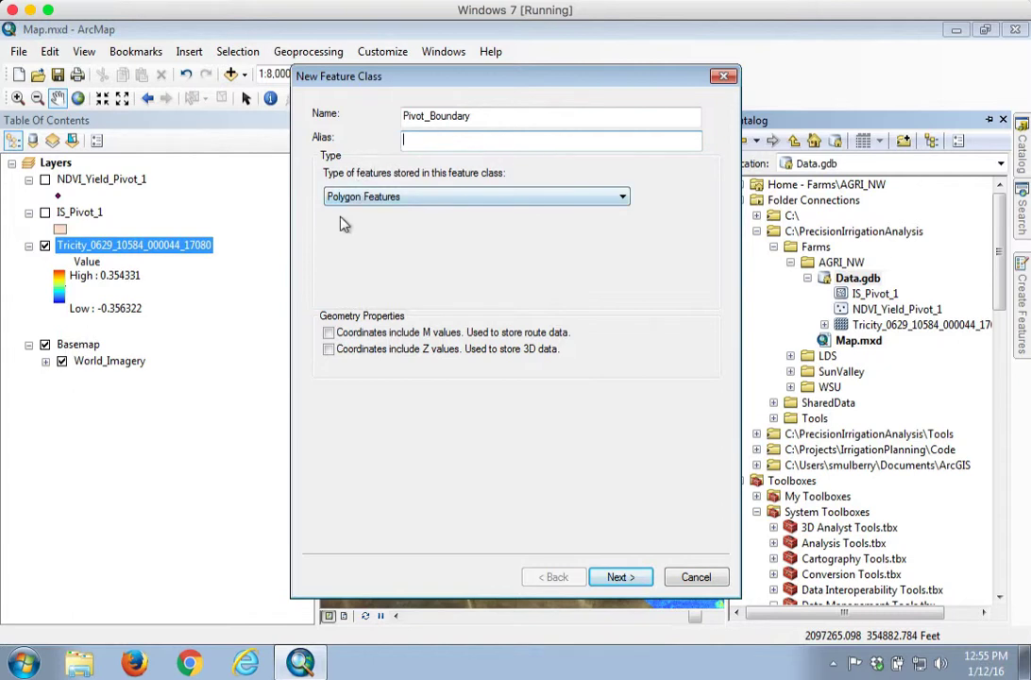
left_click(363, 199)
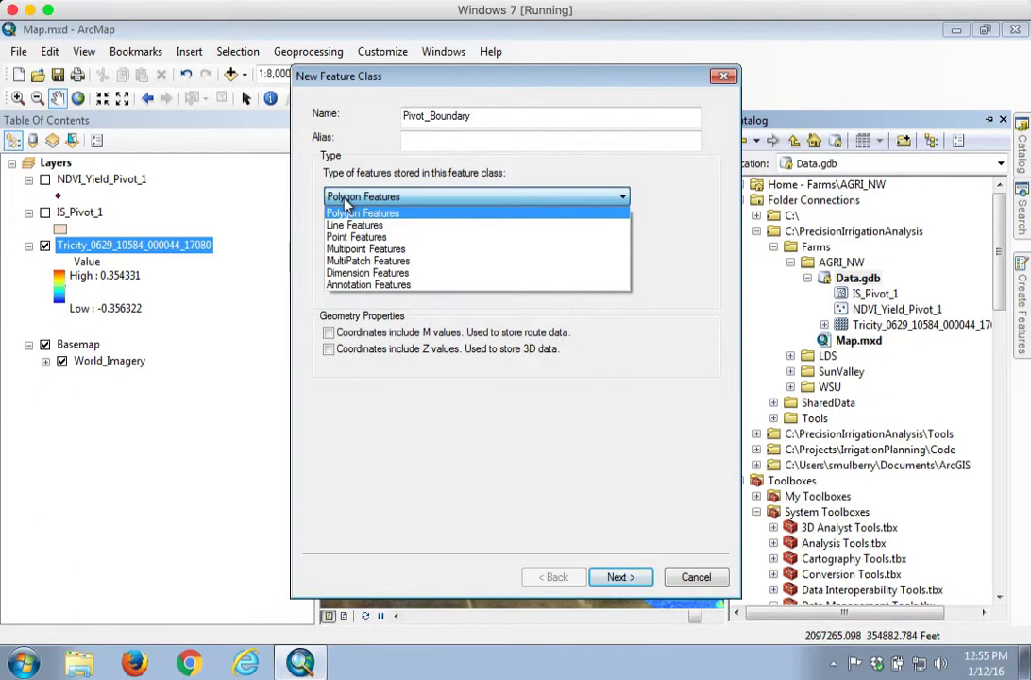
left_click(350, 225)
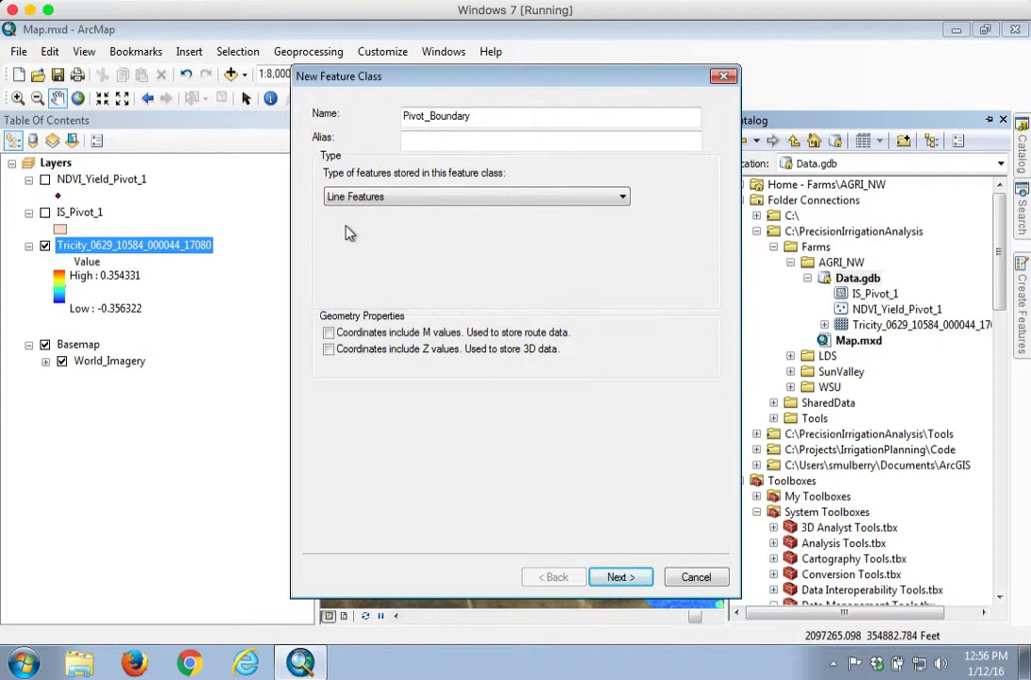
left_click(631, 578)
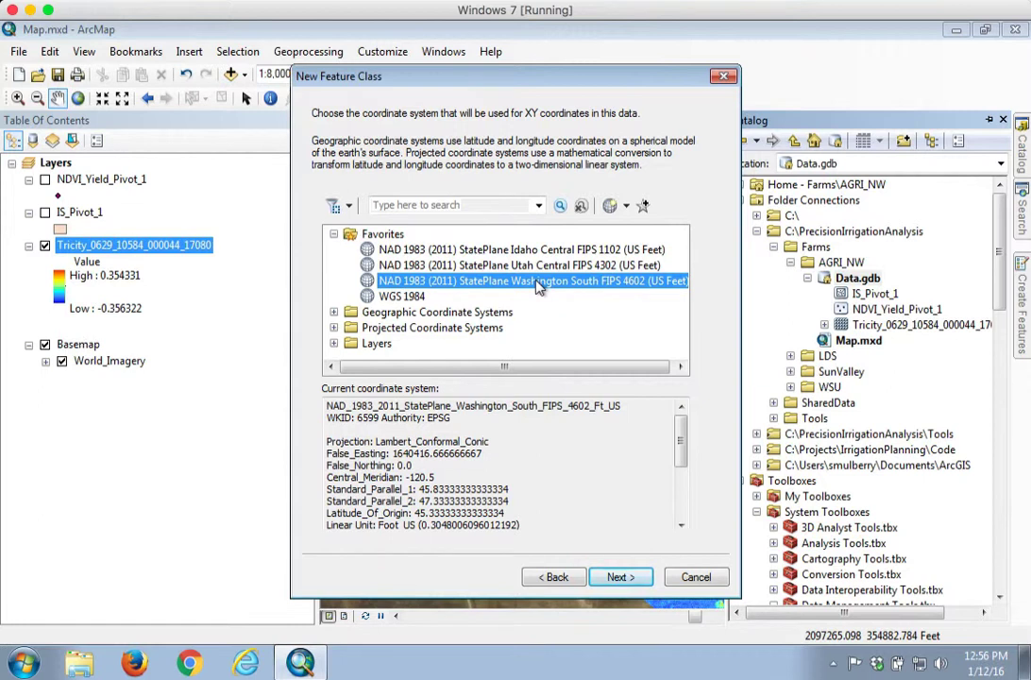
Accept the default coordinate system, XY tolerance and storage settings, and finish creating Pivot_Boundary
left_click(616, 577)
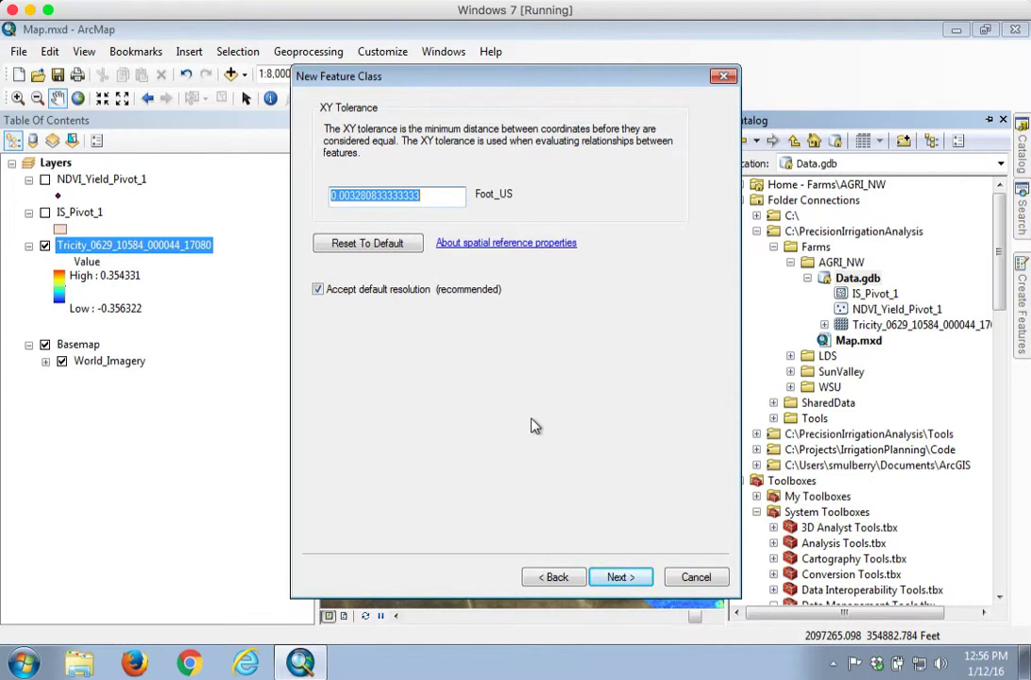
left_click(616, 578)
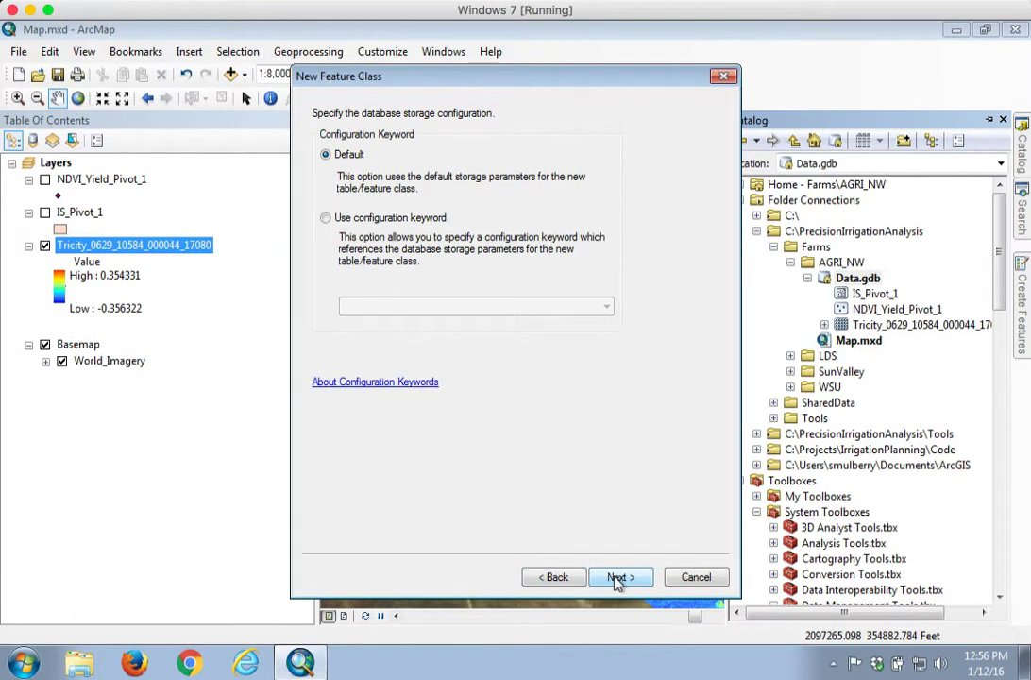
left_click(617, 578)
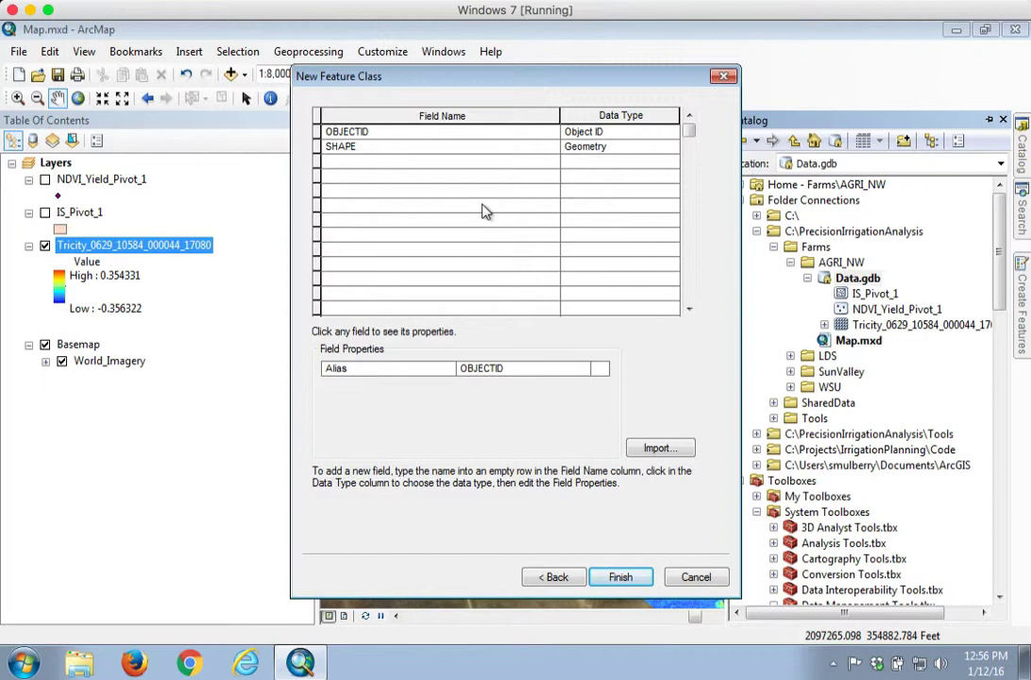
left_click(618, 578)
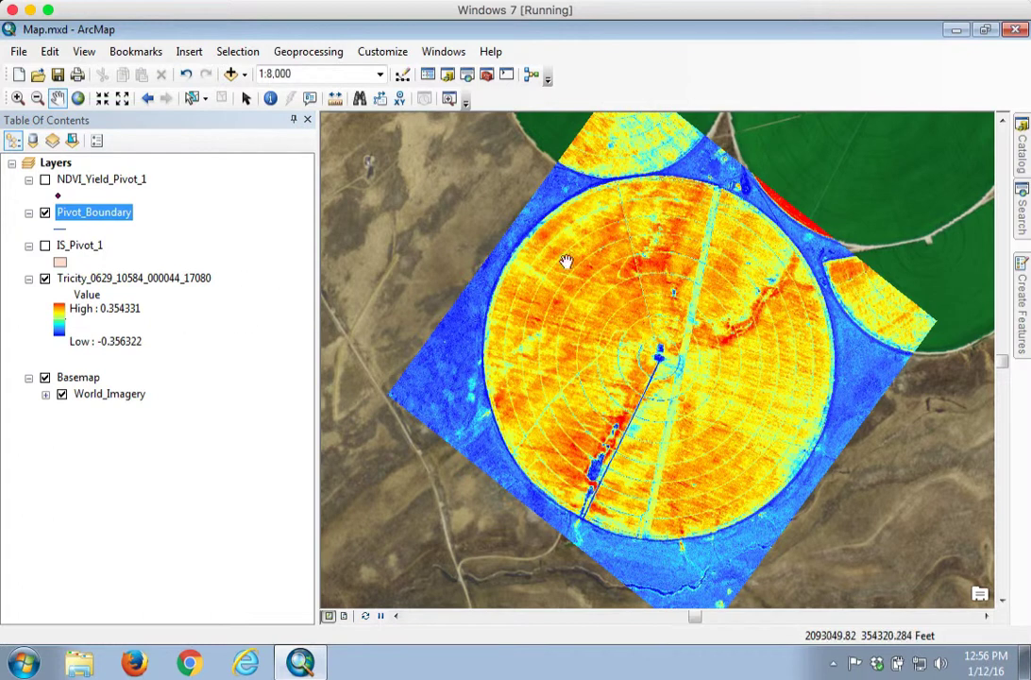
Symbolize the Pivot_Boundary layer as a red line of width 3
left_click(59, 228)
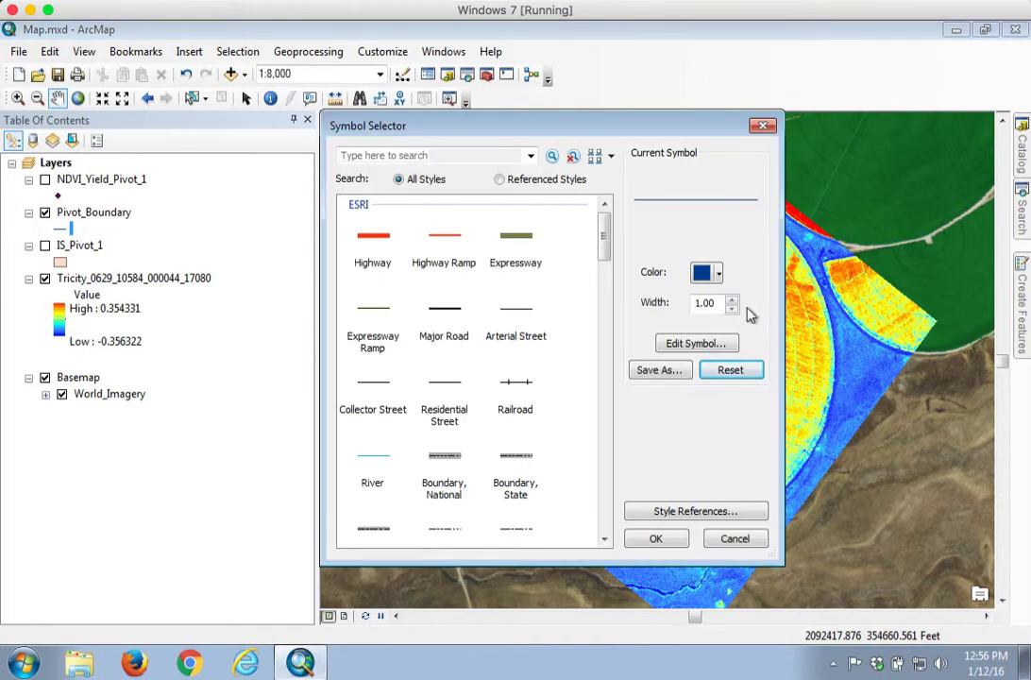
left_click(732, 300)
left_click(732, 299)
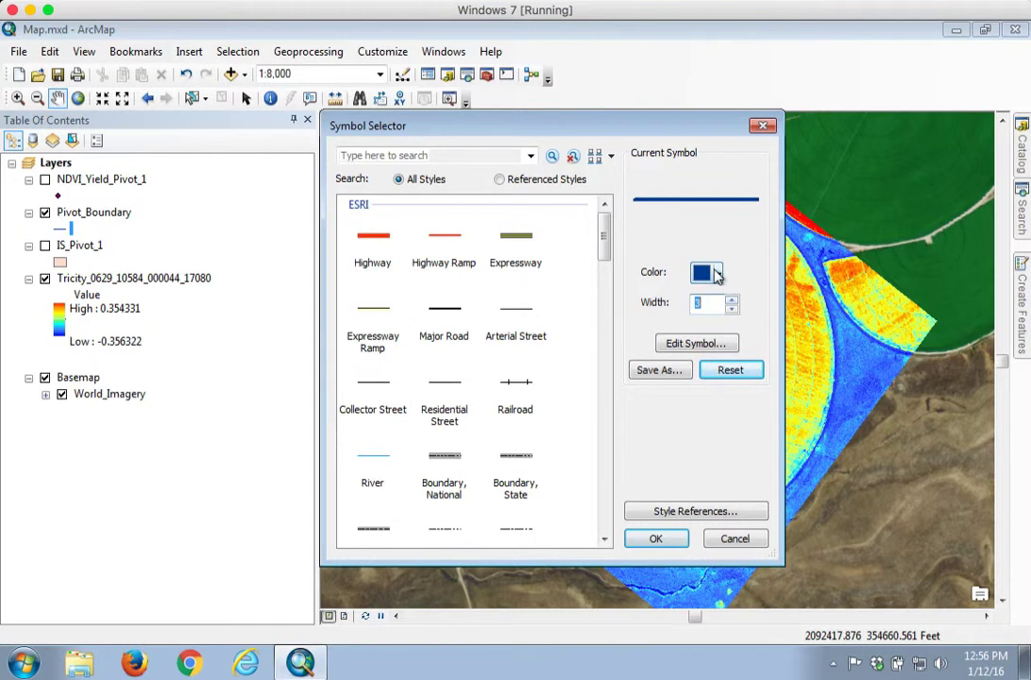
left_click(718, 274)
left_click(716, 360)
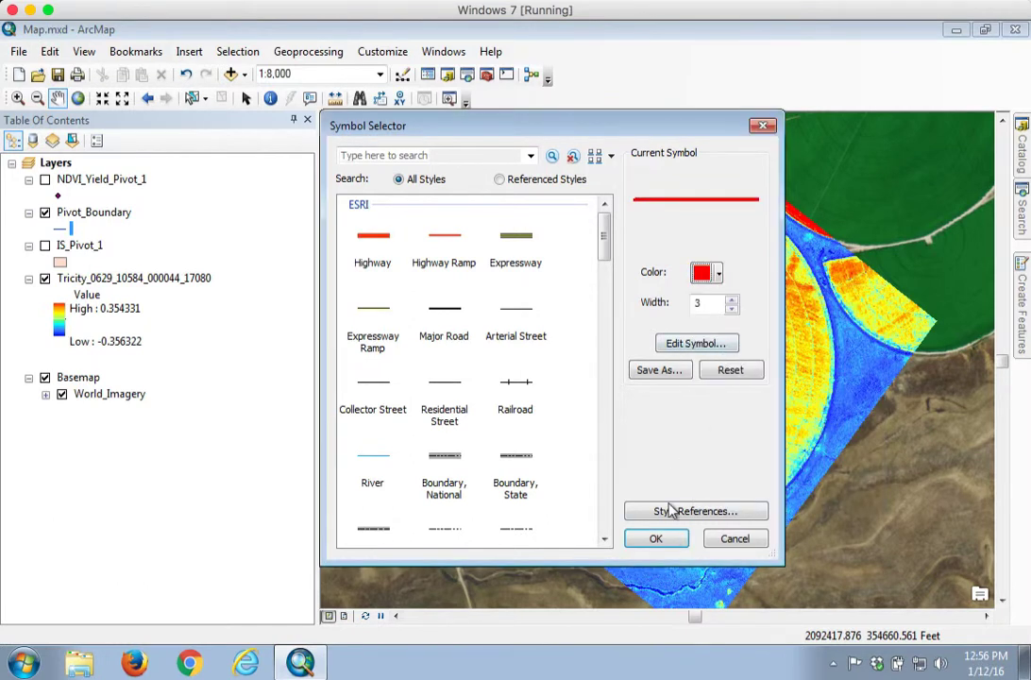
left_click(669, 540)
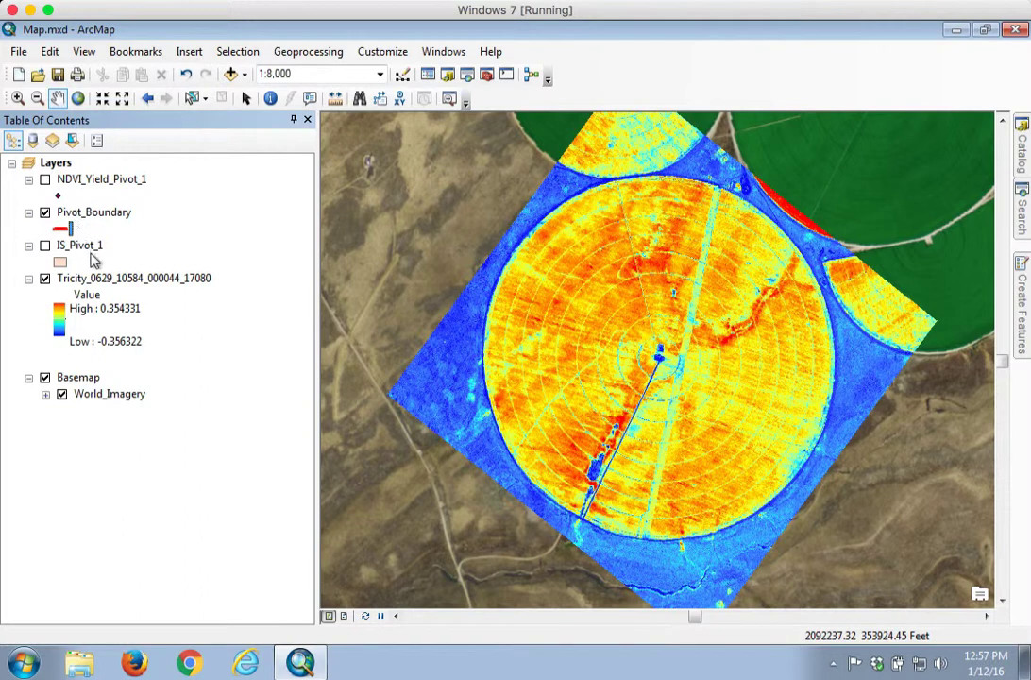
left_click(282, 677)
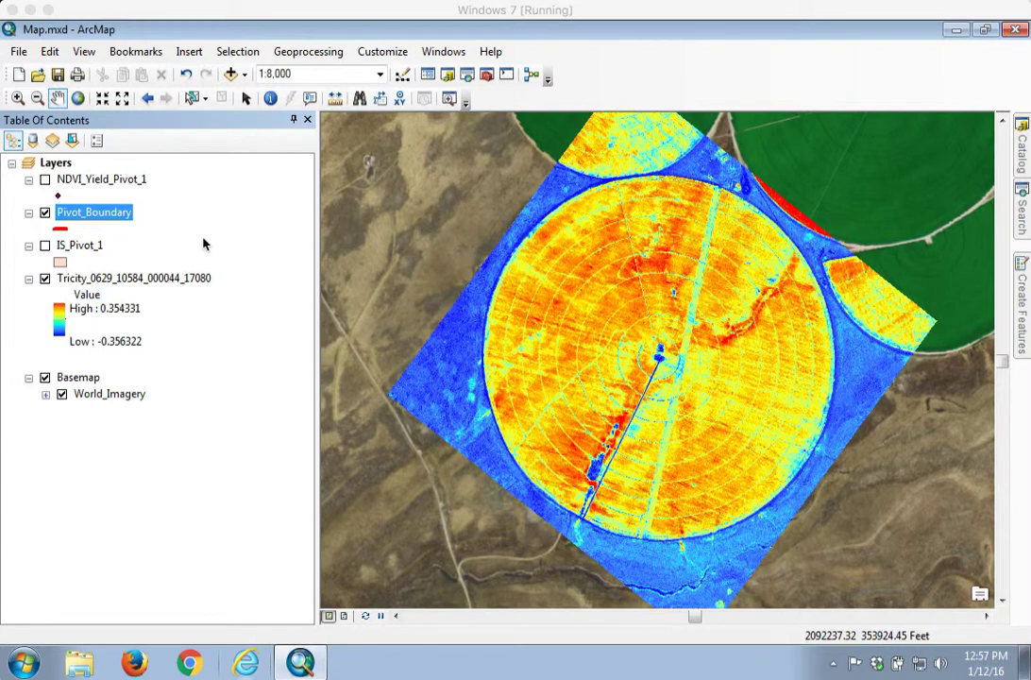
Start an editing session on the Pivot_Boundary layer
right_click(79, 216)
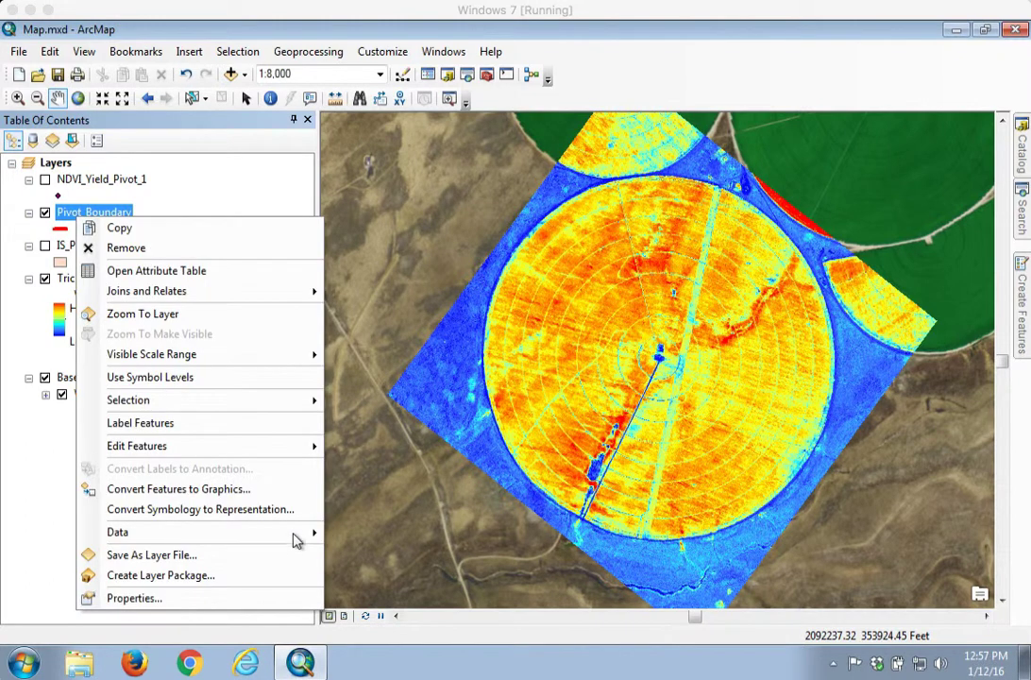
mouse_move(293, 448)
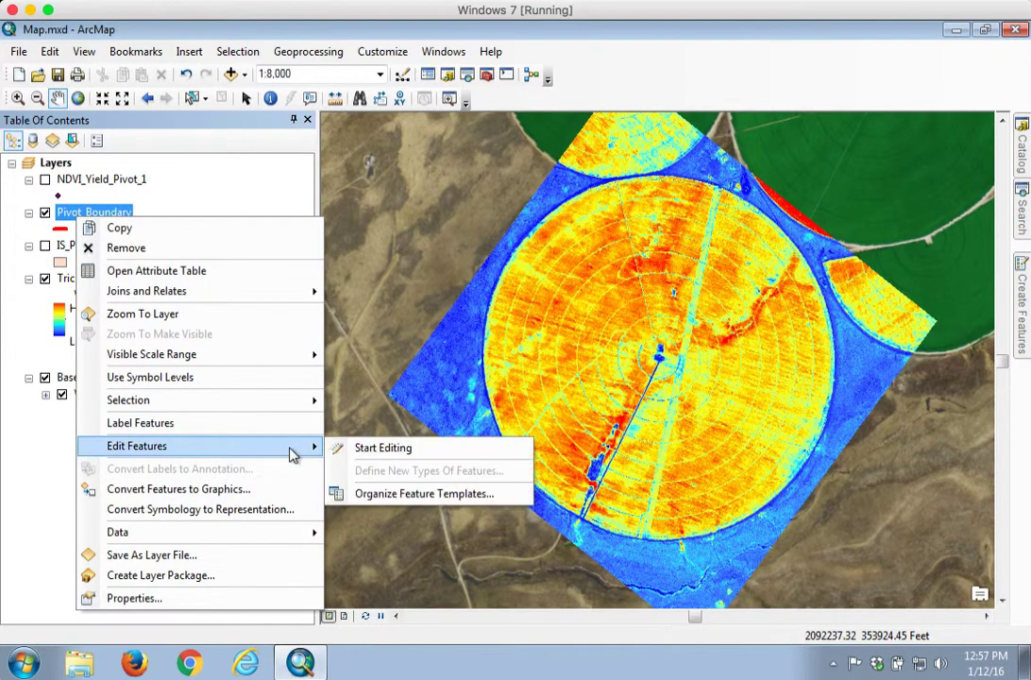
left_click(368, 453)
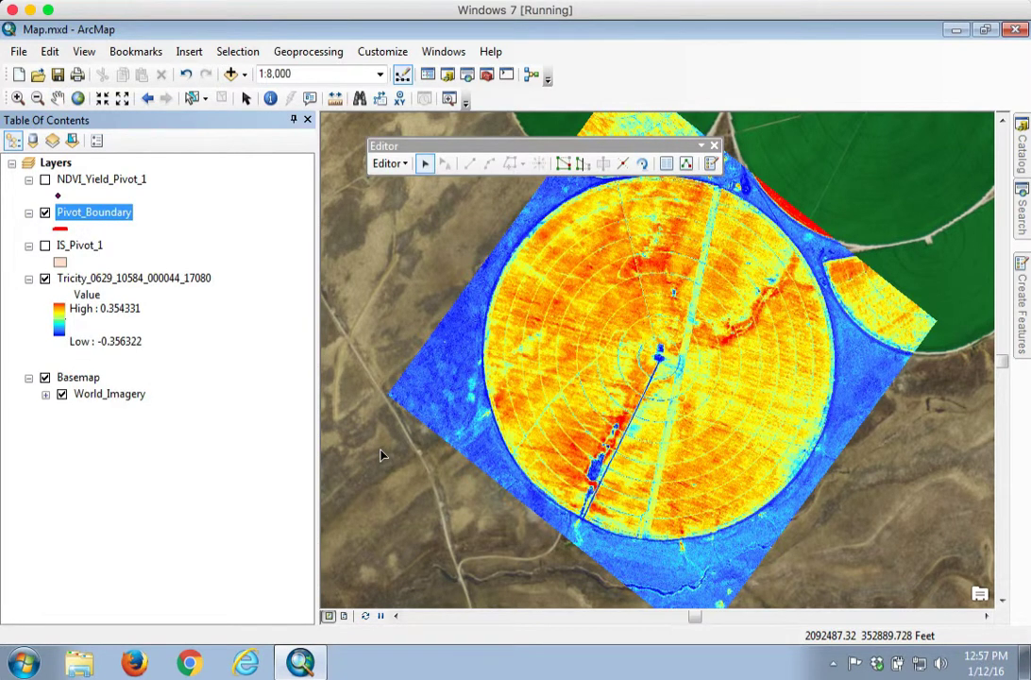
Restore the Editor toolbar and open the Create Features window
left_click(1023, 270)
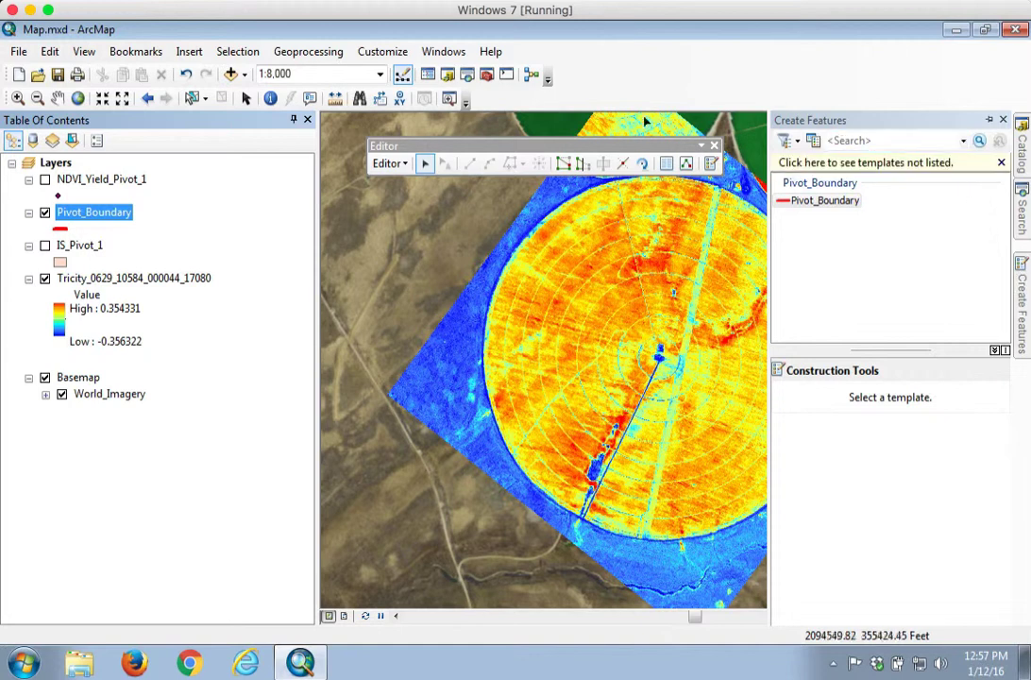
left_click_drag(619, 139, 611, 131)
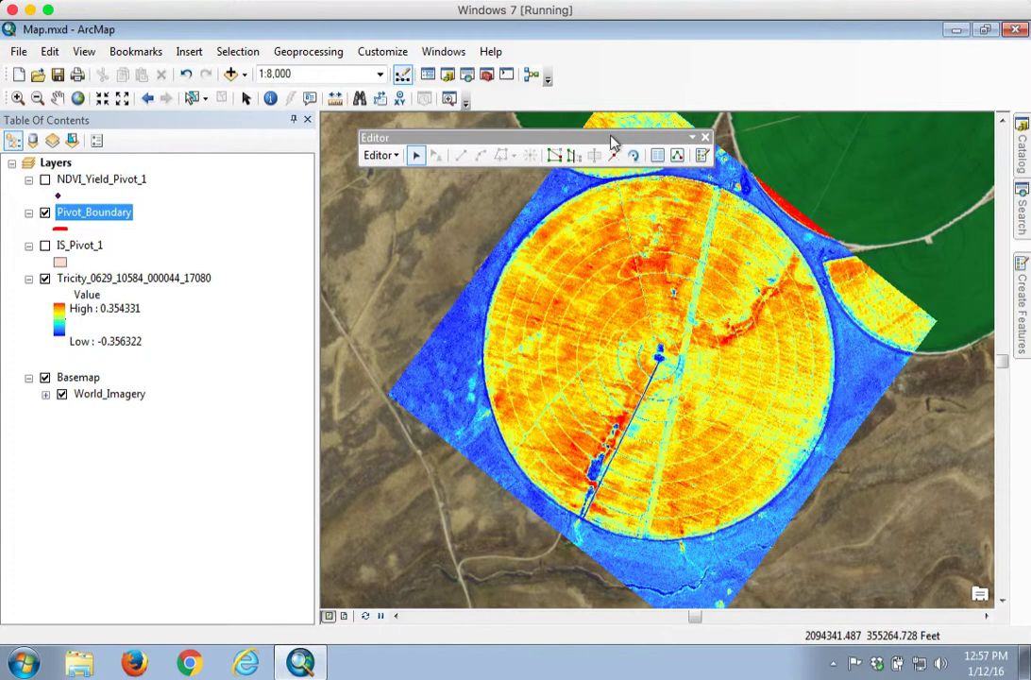
left_click(705, 138)
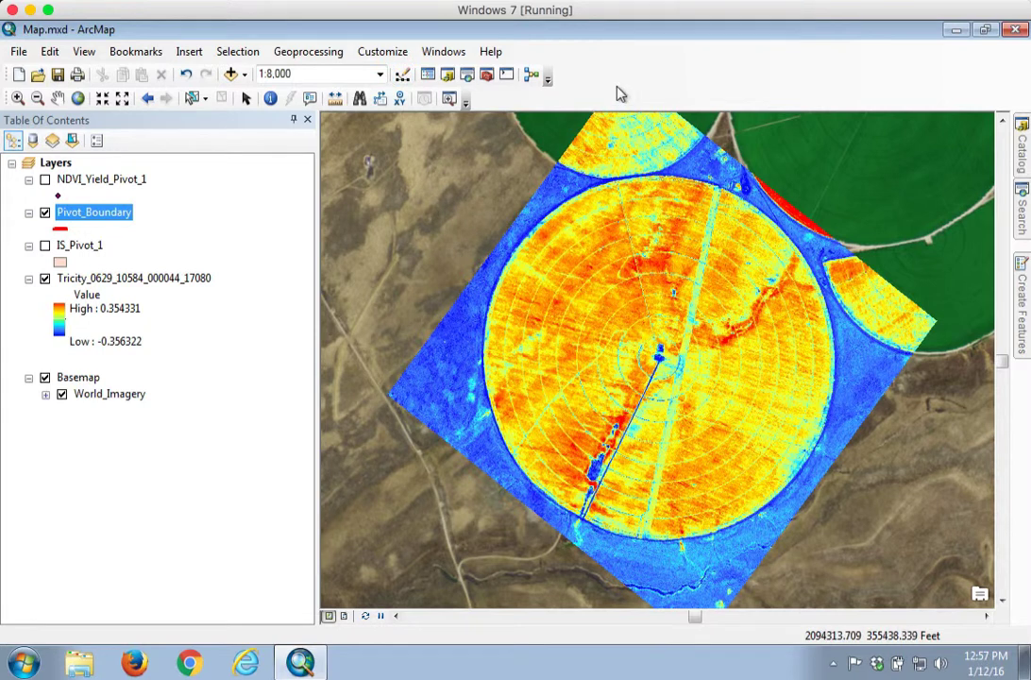
right_click(614, 90)
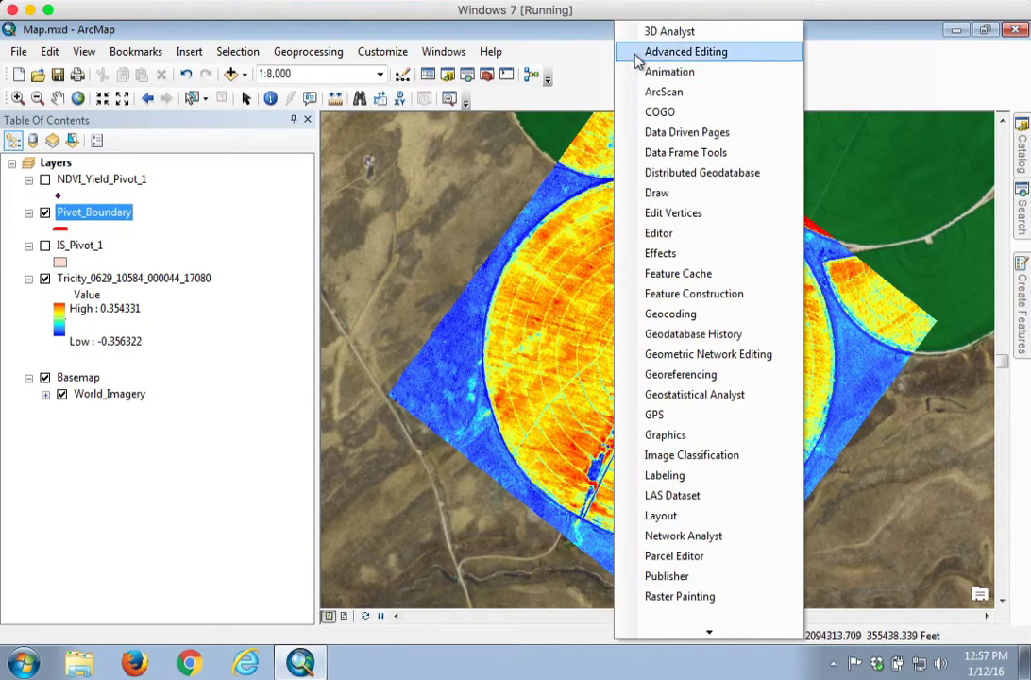
left_click(652, 234)
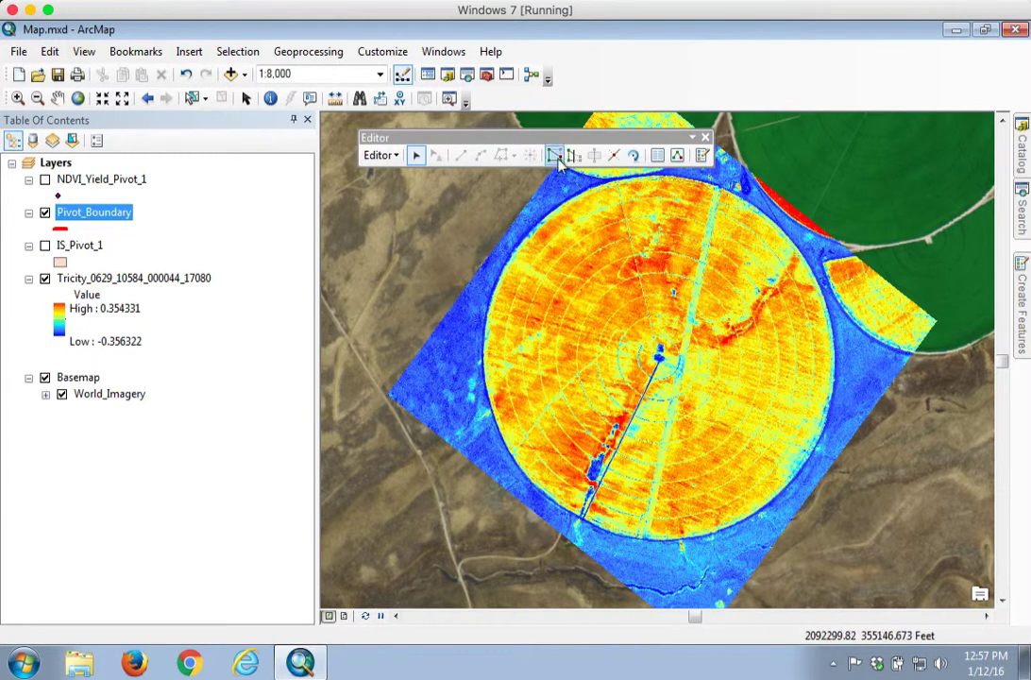
left_click(703, 156)
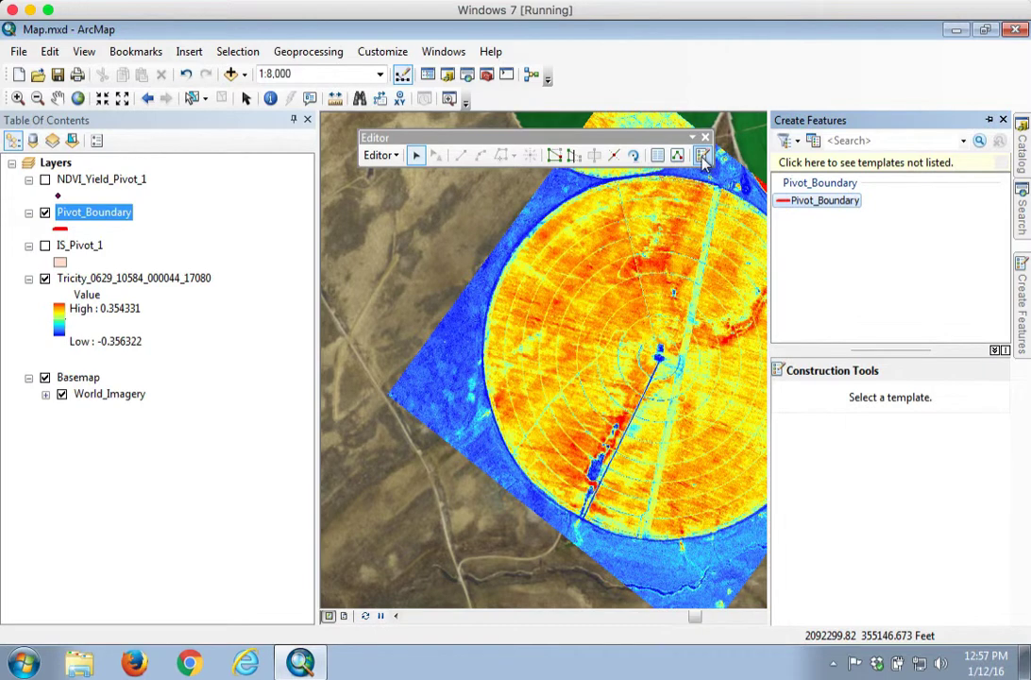
Draw a Pivot_Boundary circle centred on the pivot and reaching the field's edge
left_click(824, 207)
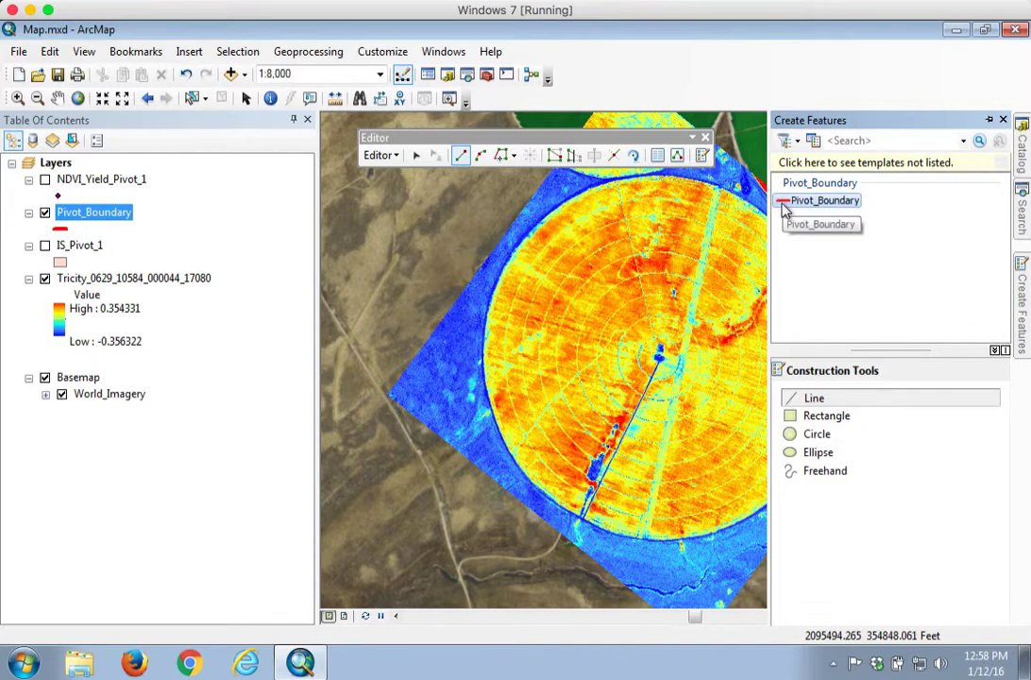
left_click(818, 442)
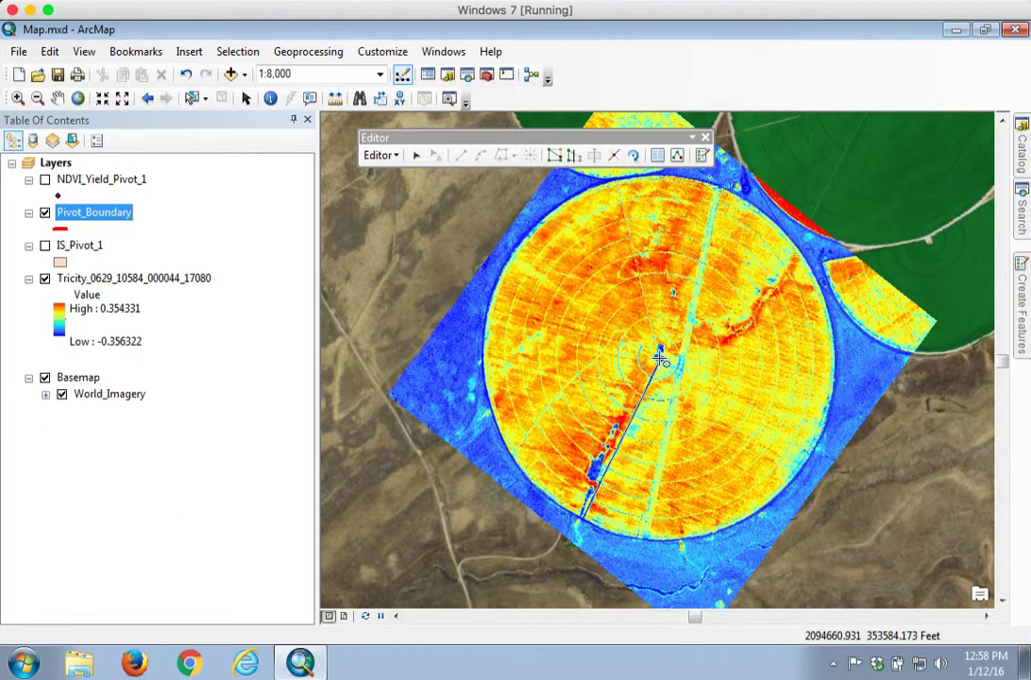
left_click(661, 359)
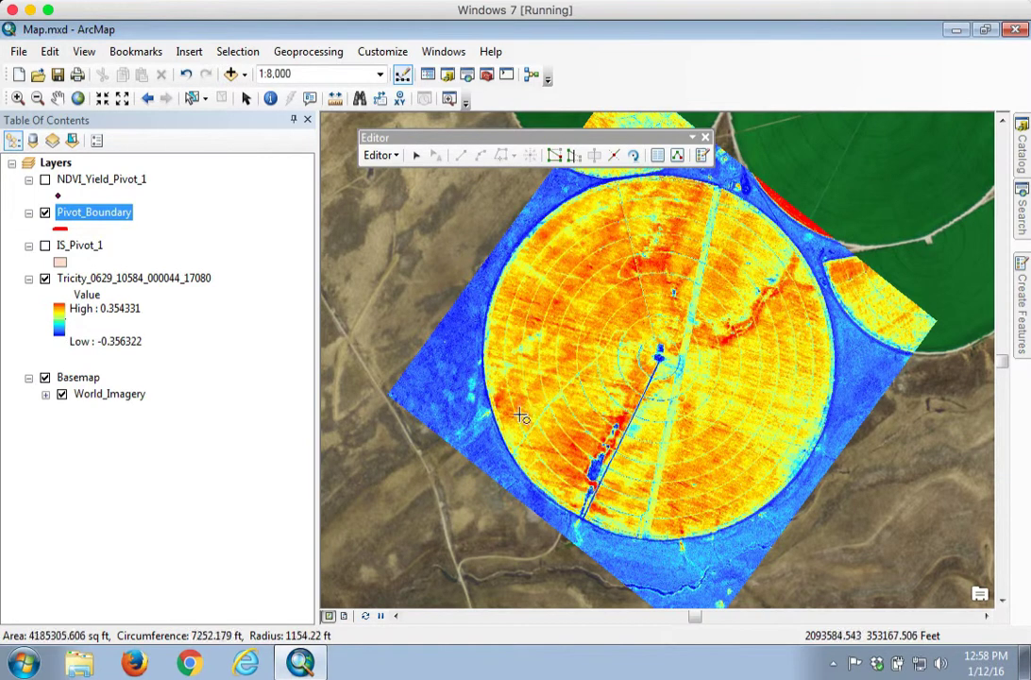
left_click(511, 437)
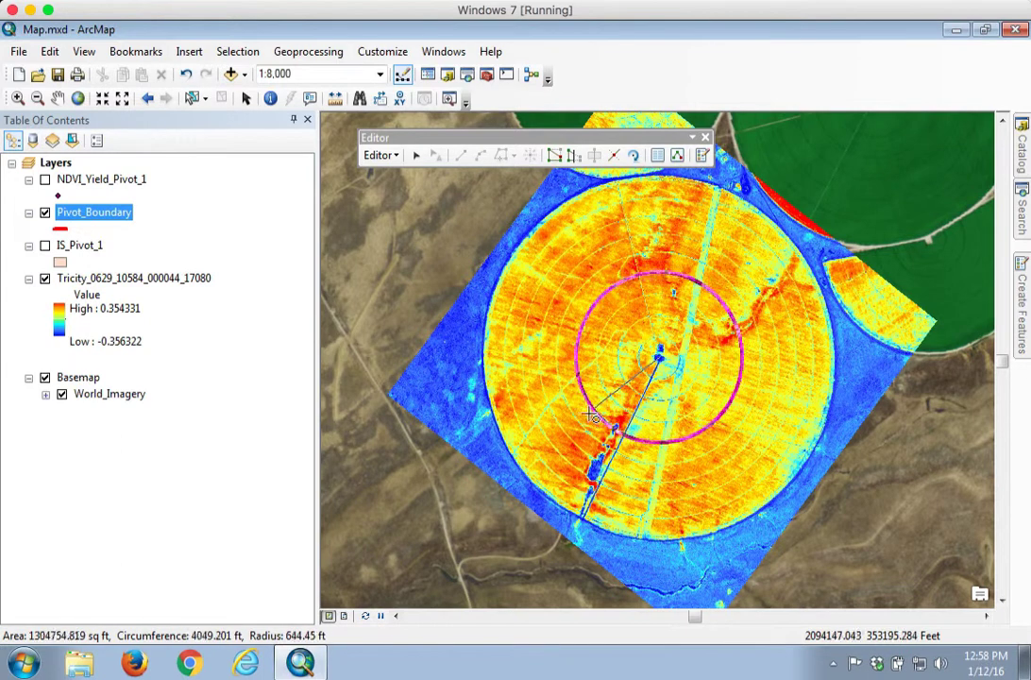
left_click(519, 467)
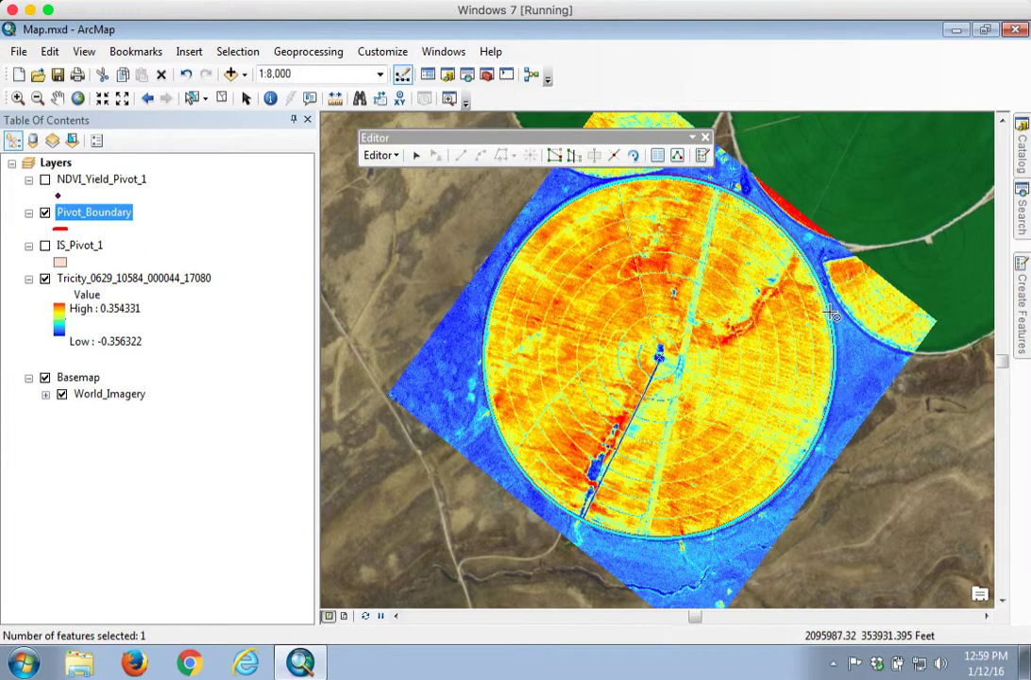
Stop editing, save the circle edits, and close the Editor toolbar
left_click(380, 155)
left_click(408, 196)
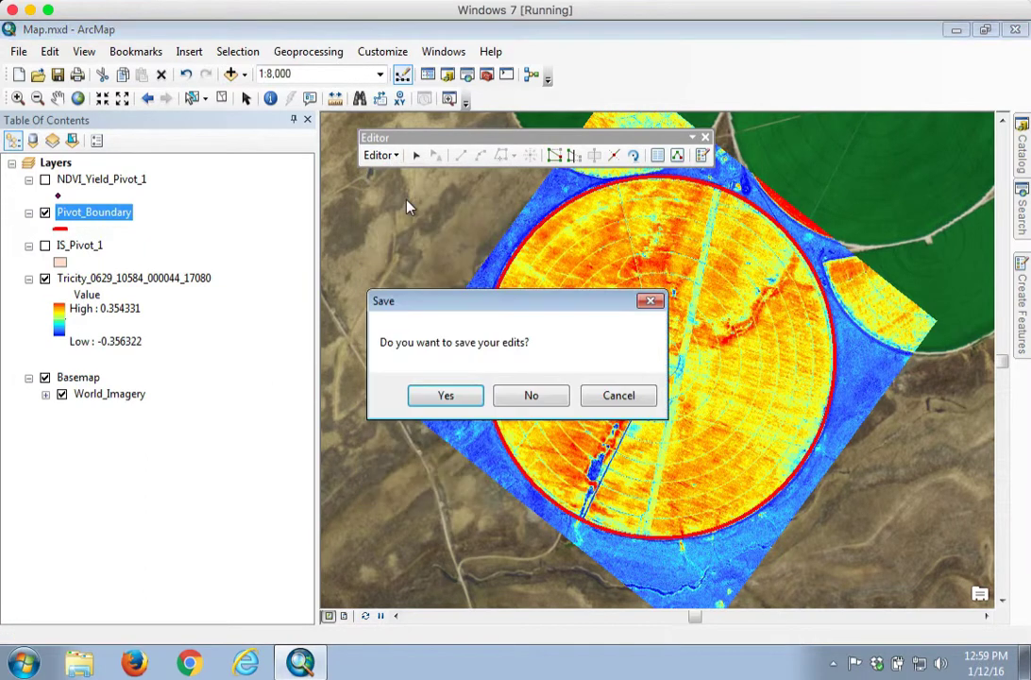
left_click(449, 396)
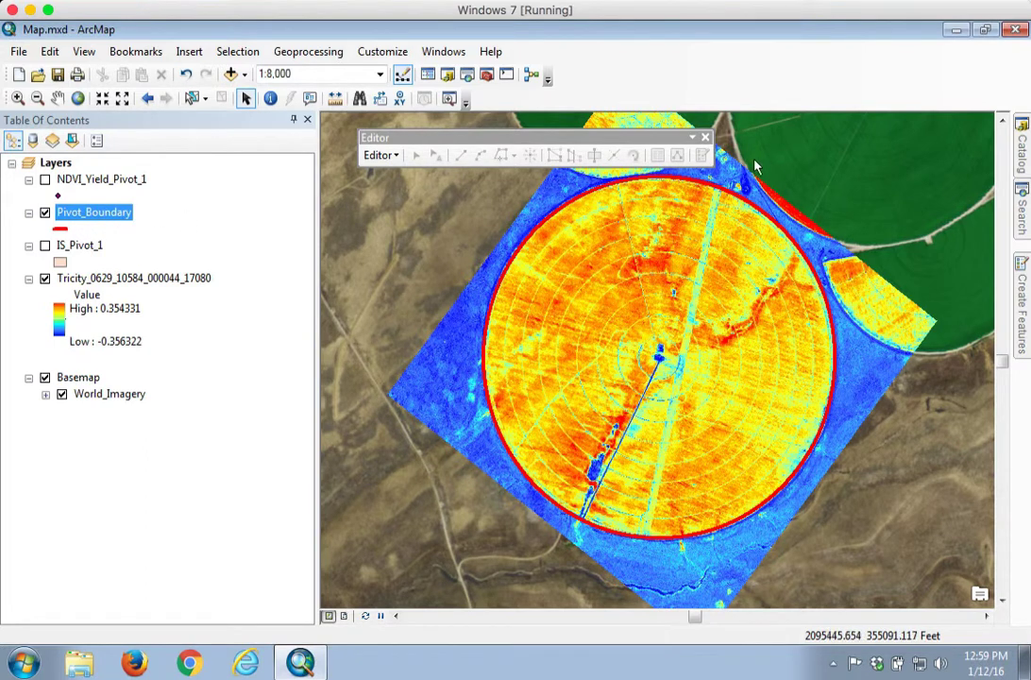
left_click(705, 138)
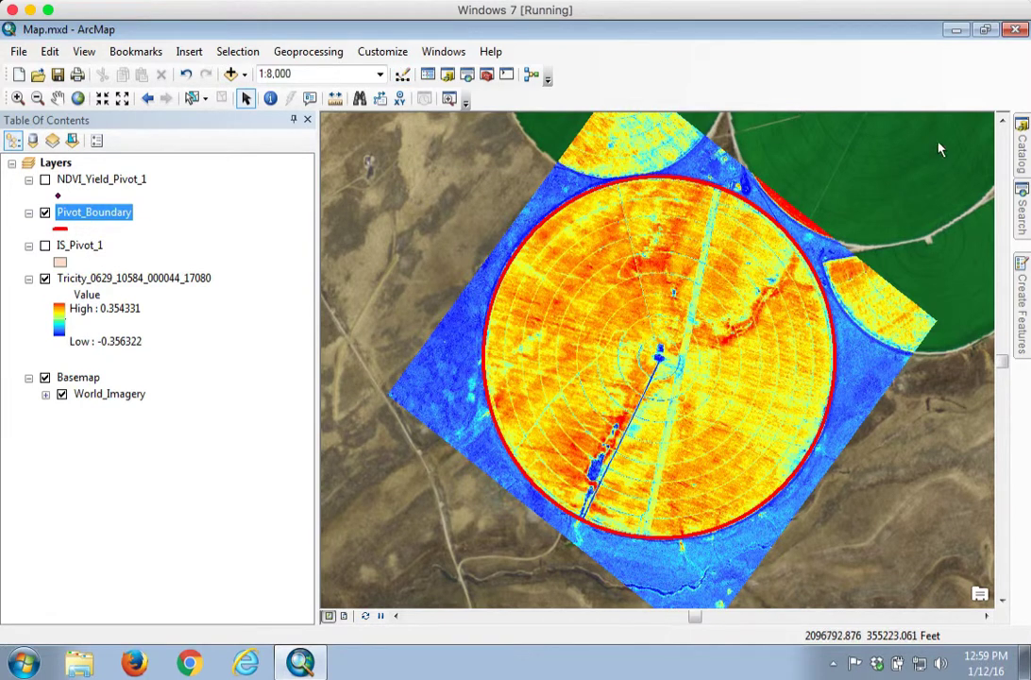
left_click(1024, 156)
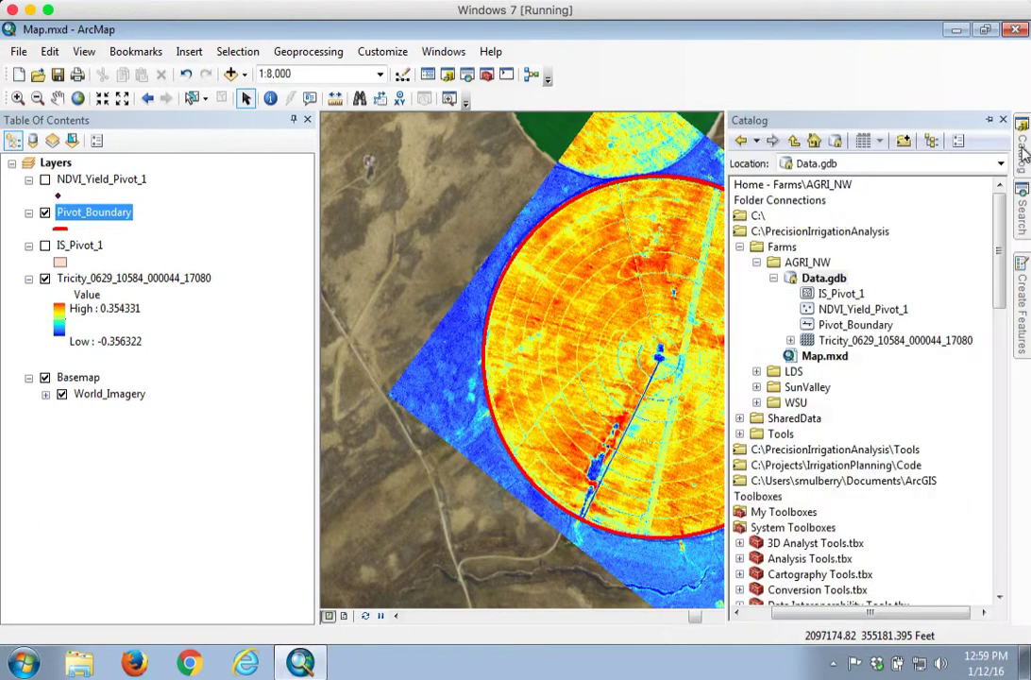
Collapse Farms and scroll the catalog to Data Management Tools > Raster > Raster Processing
left_click(741, 247)
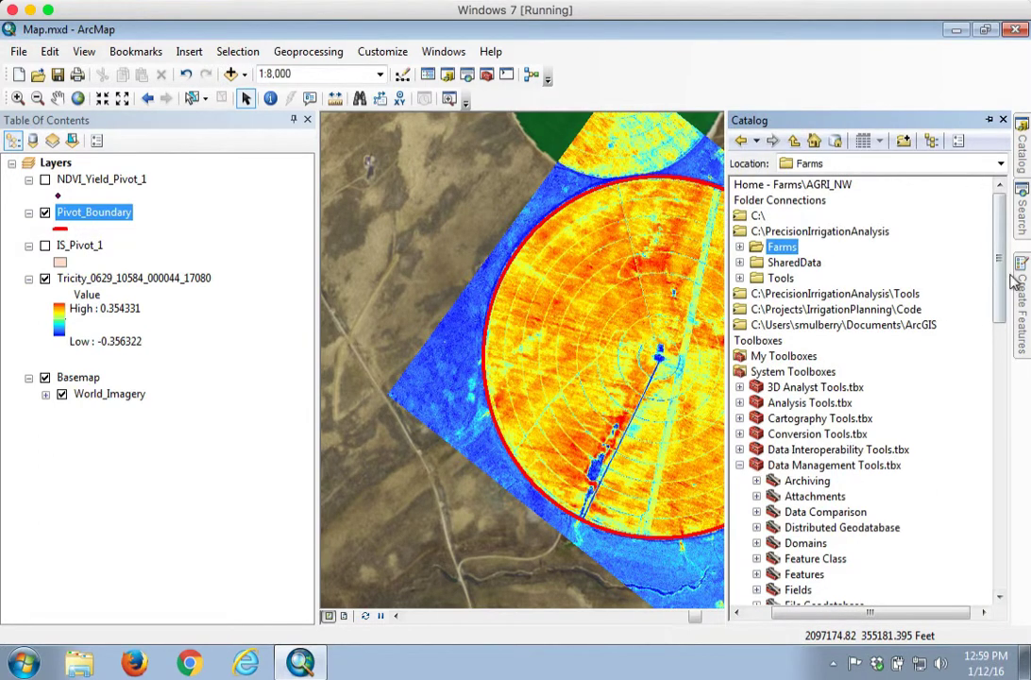
left_click_drag(999, 267, 997, 302)
left_click_drag(782, 614, 757, 614)
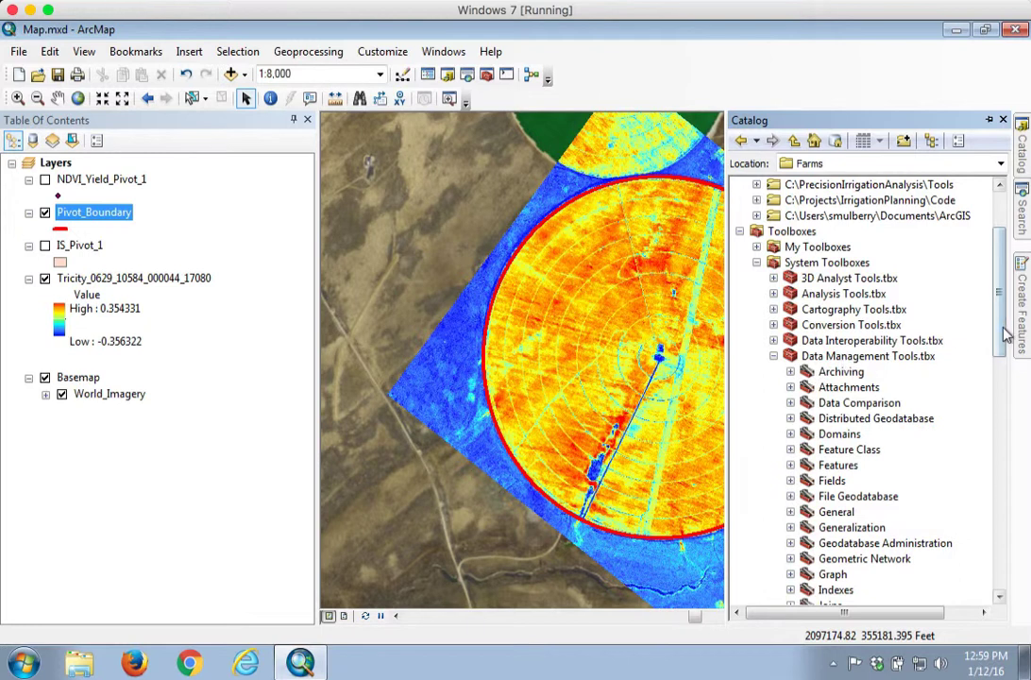
left_click_drag(1006, 326, 992, 455)
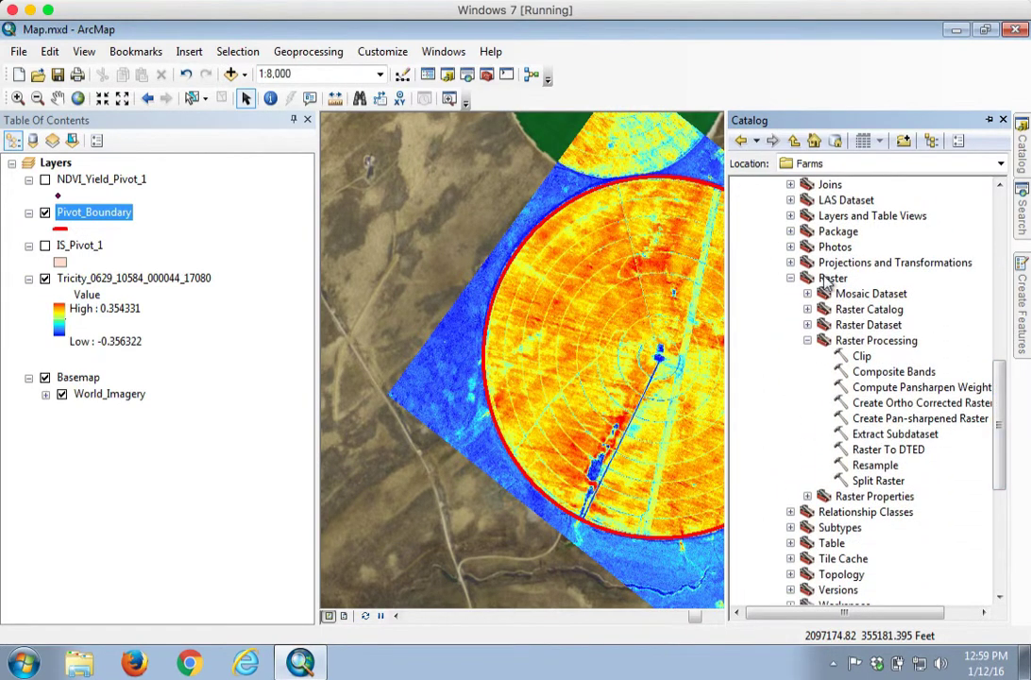
Open the Clip tool from the Raster Processing toolset
left_click(876, 342)
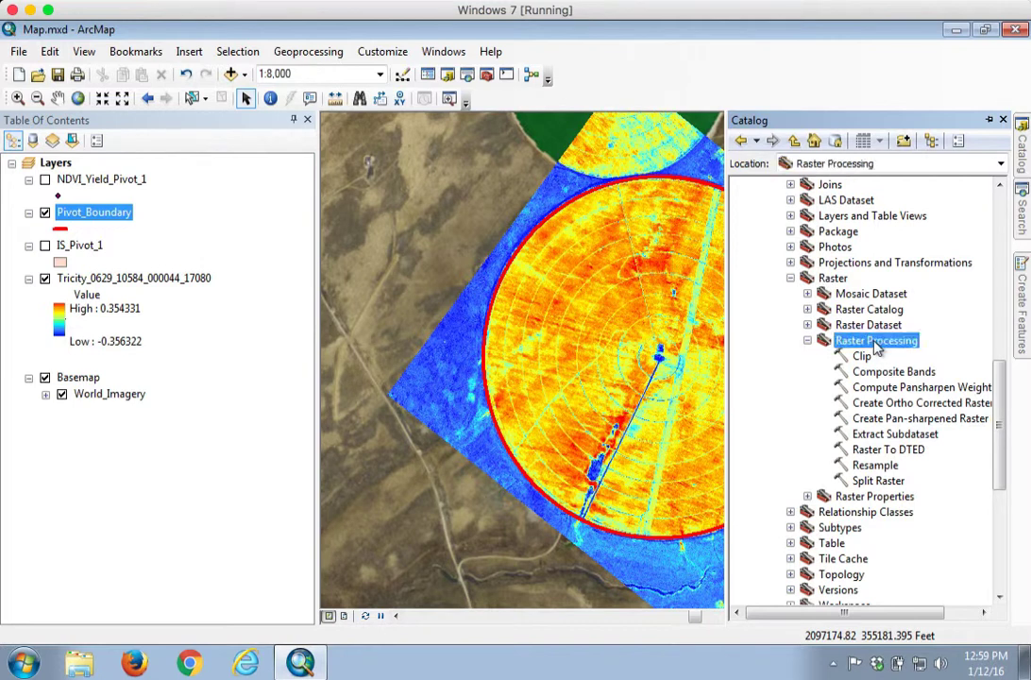
left_click(867, 357)
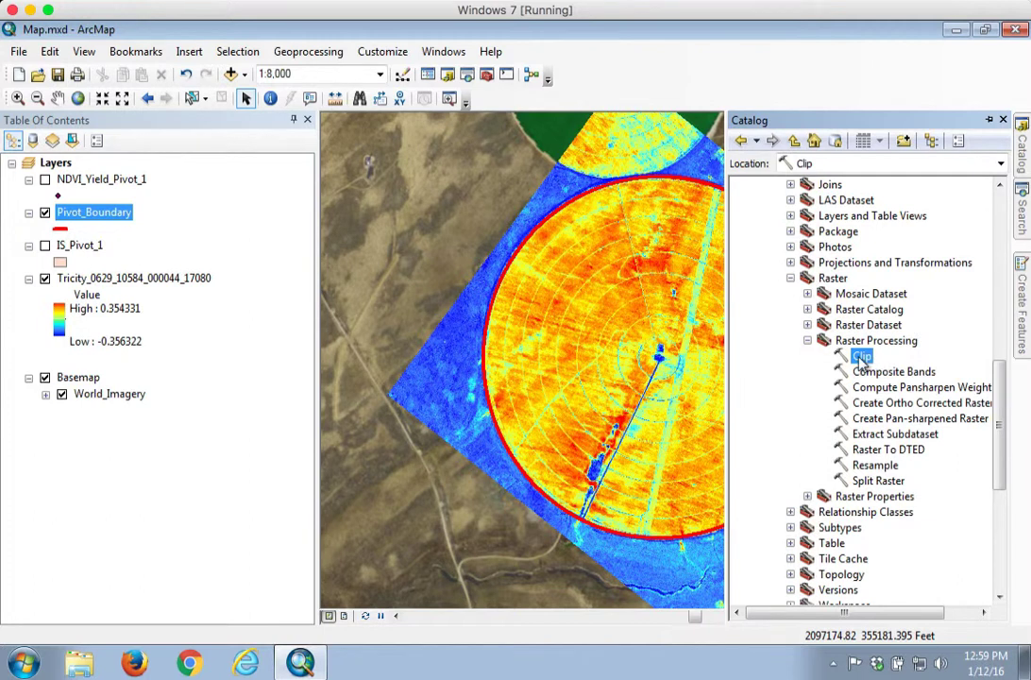
double_click(861, 358)
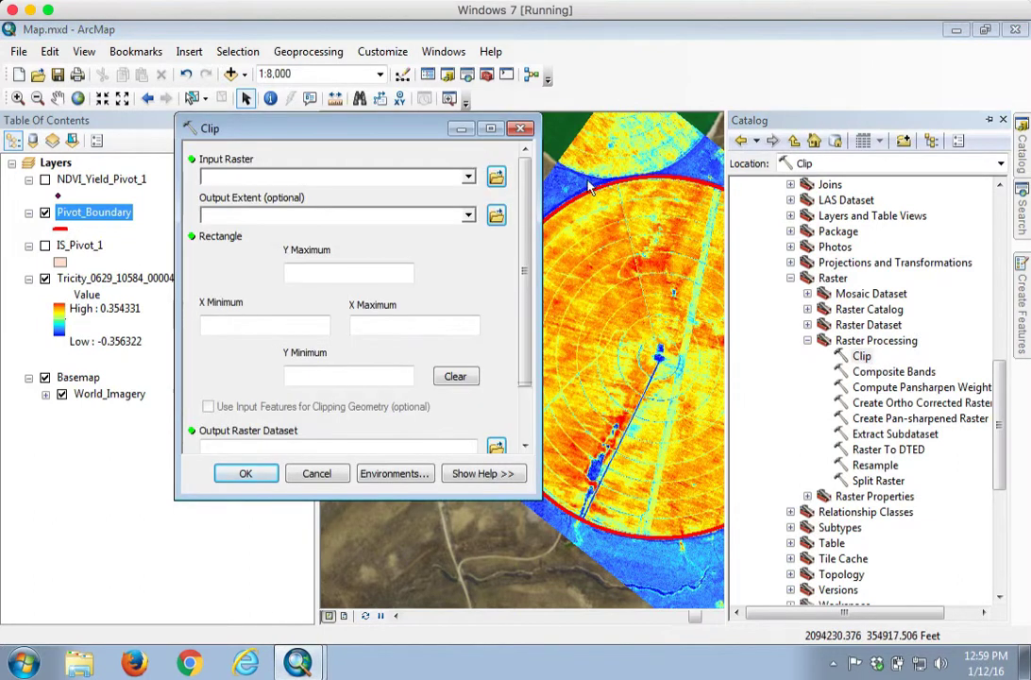
Clip Tricity_0629_10584_000044_17080 to the Pivot_Boundary extent, using its features as clipping geometry
left_click_drag(418, 129, 609, 143)
left_click(657, 194)
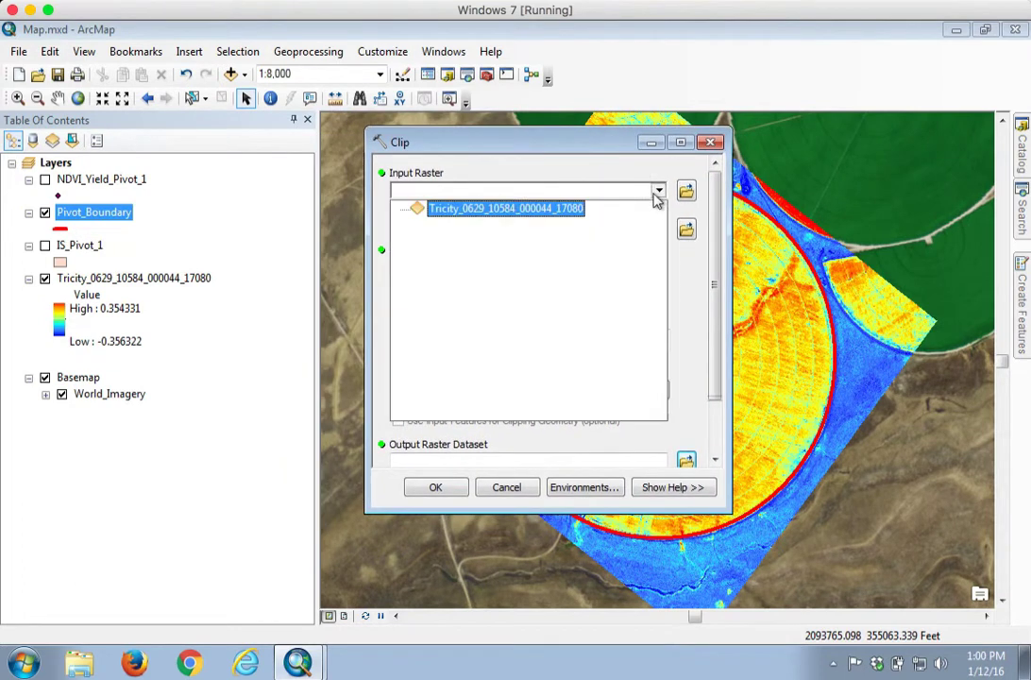
left_click(486, 207)
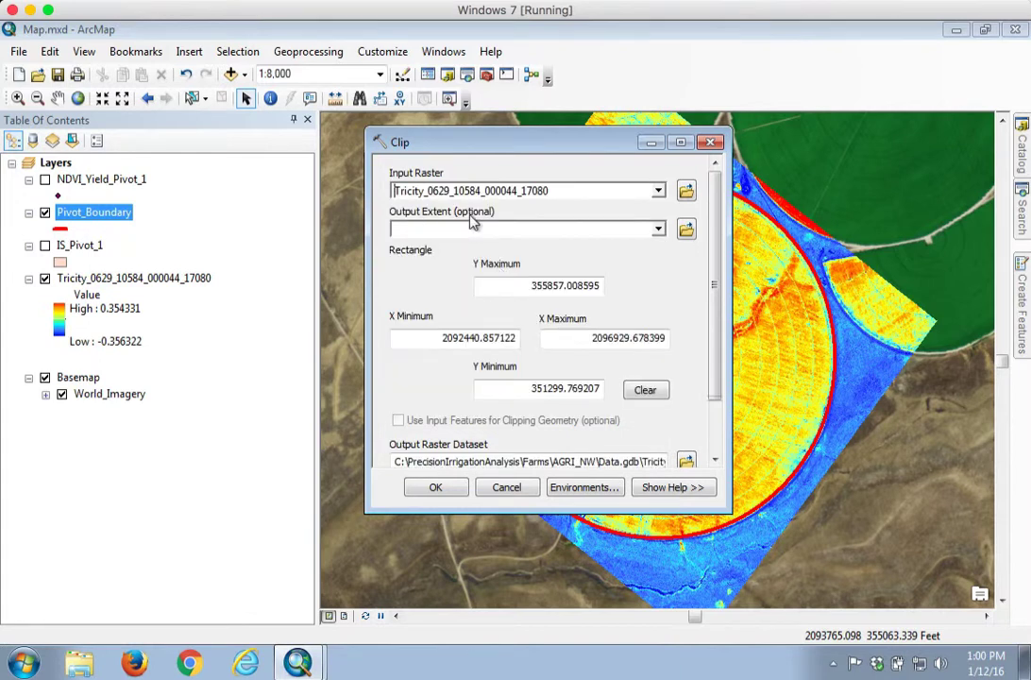
left_click(658, 229)
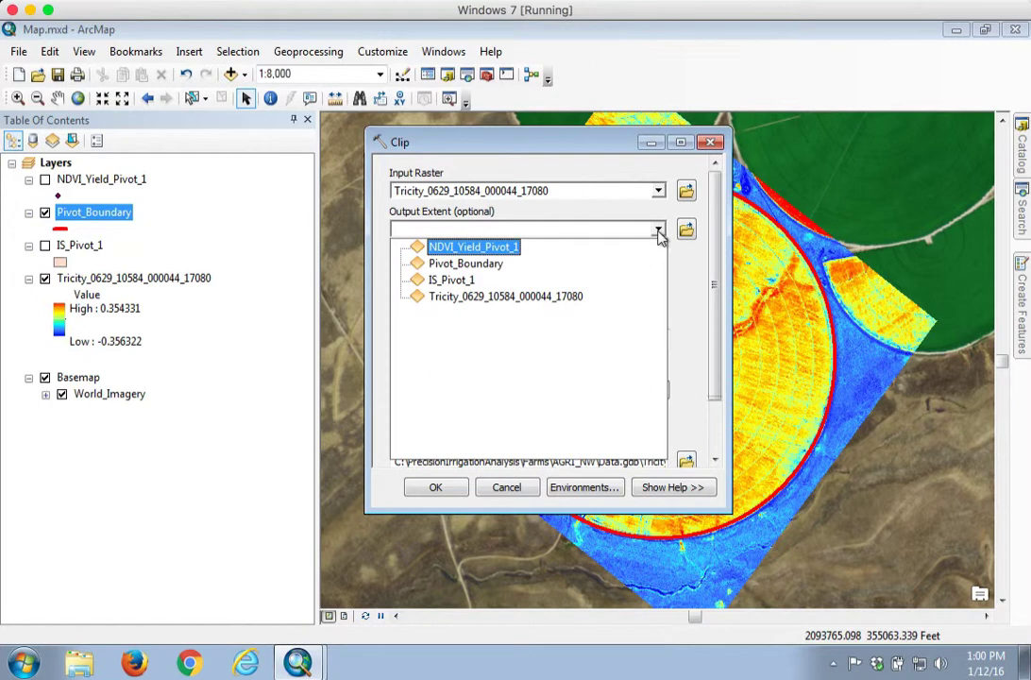
left_click(456, 269)
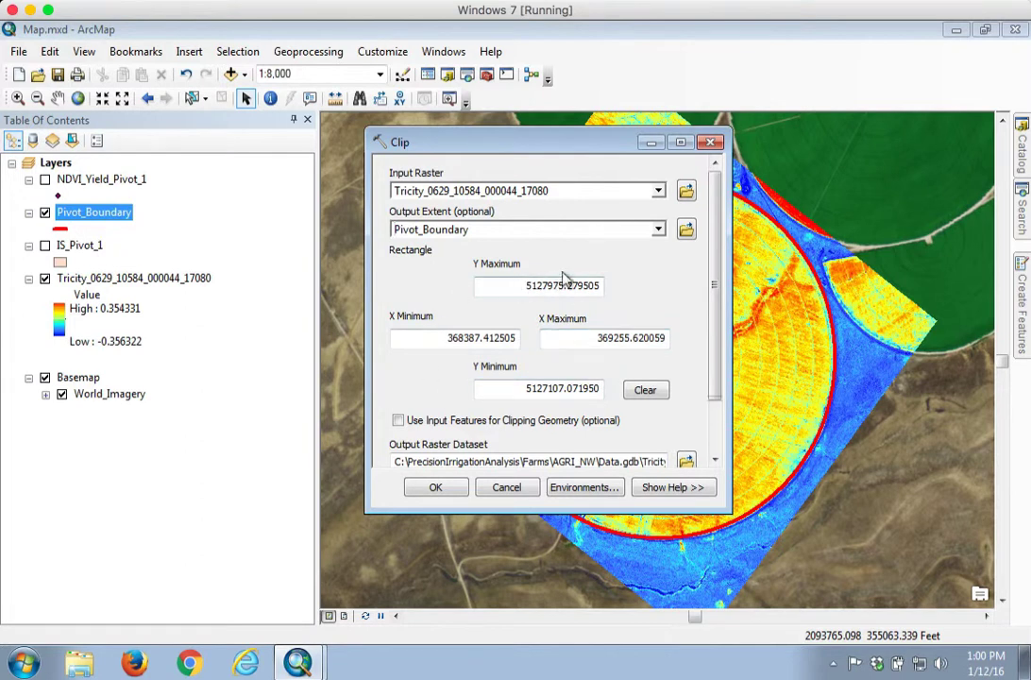
left_click_drag(716, 278, 715, 331)
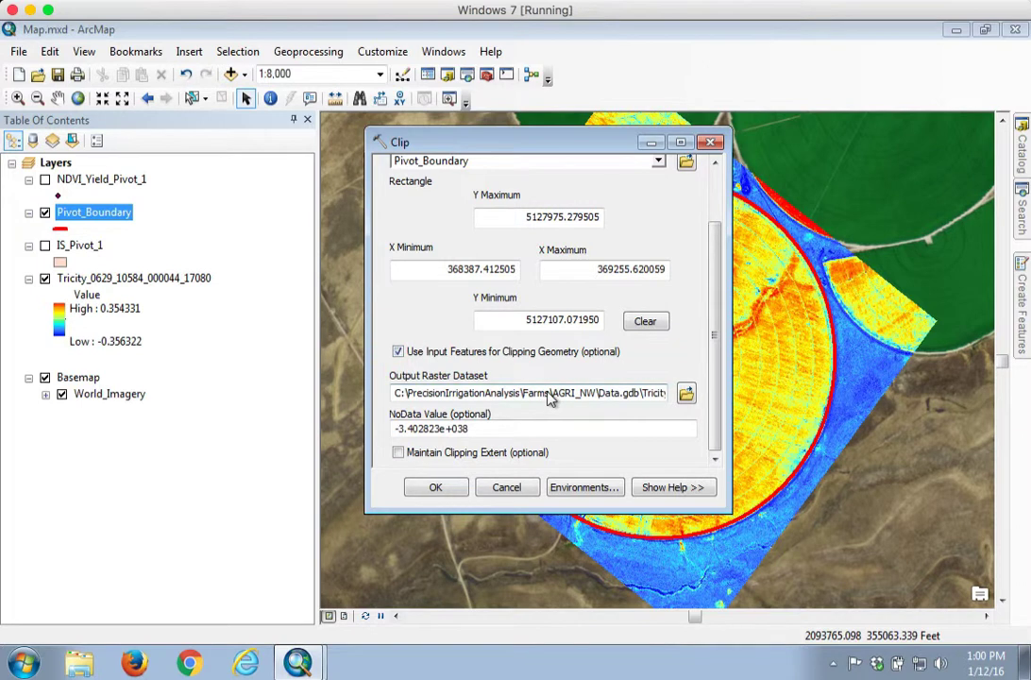
Choose Data.gdb as the save location for the clip's output raster
left_click_drag(599, 396, 638, 404)
left_click(643, 394)
left_click(687, 396)
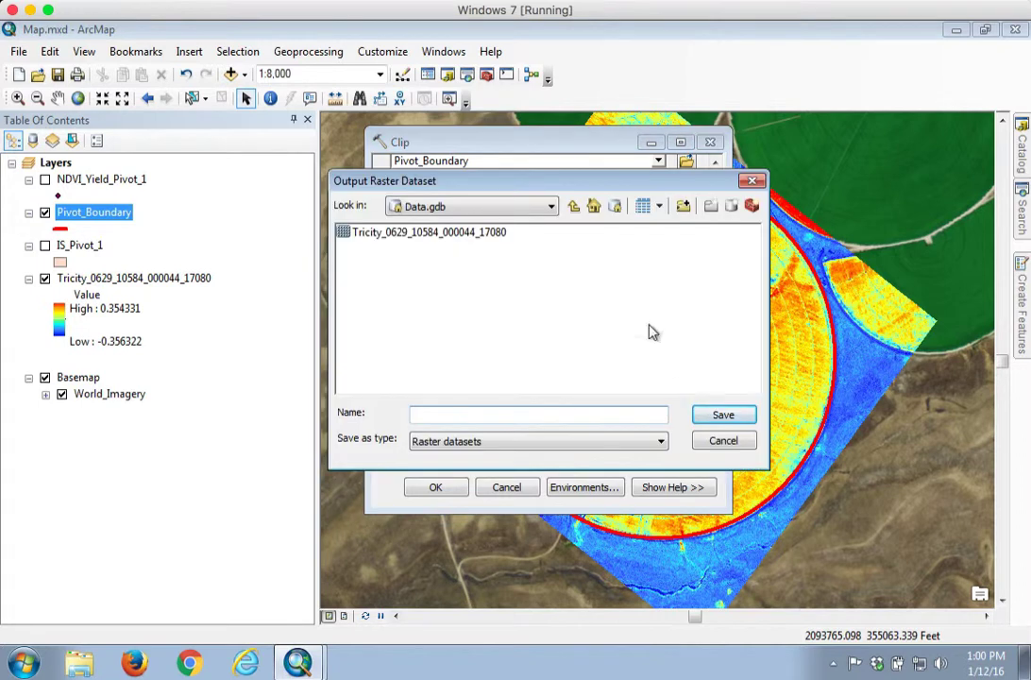
left_click_drag(594, 182, 665, 250)
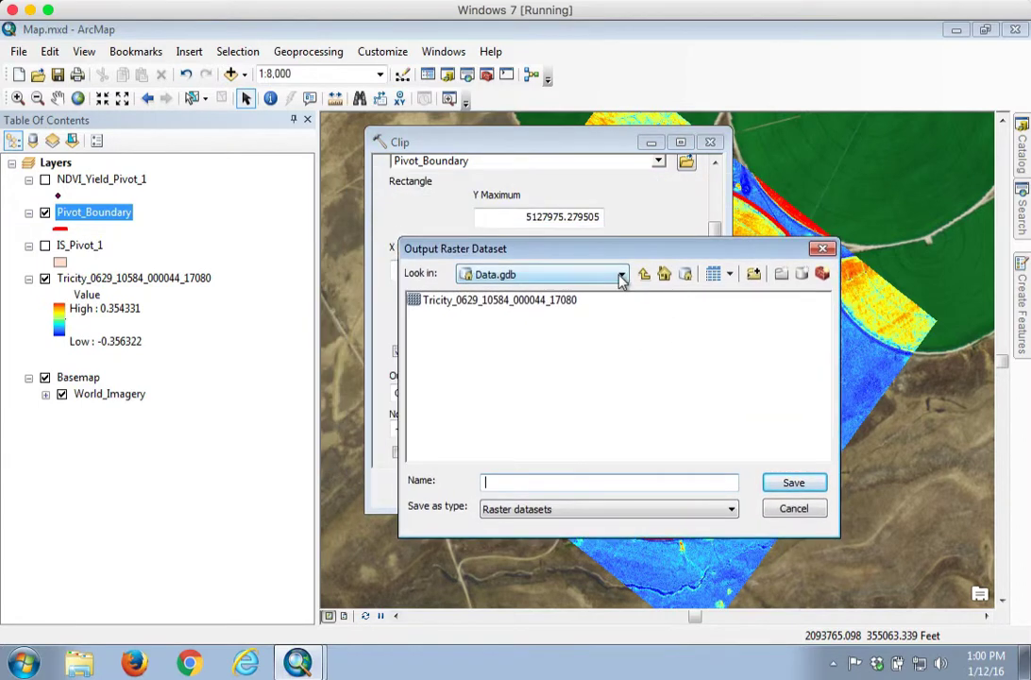
left_click(622, 276)
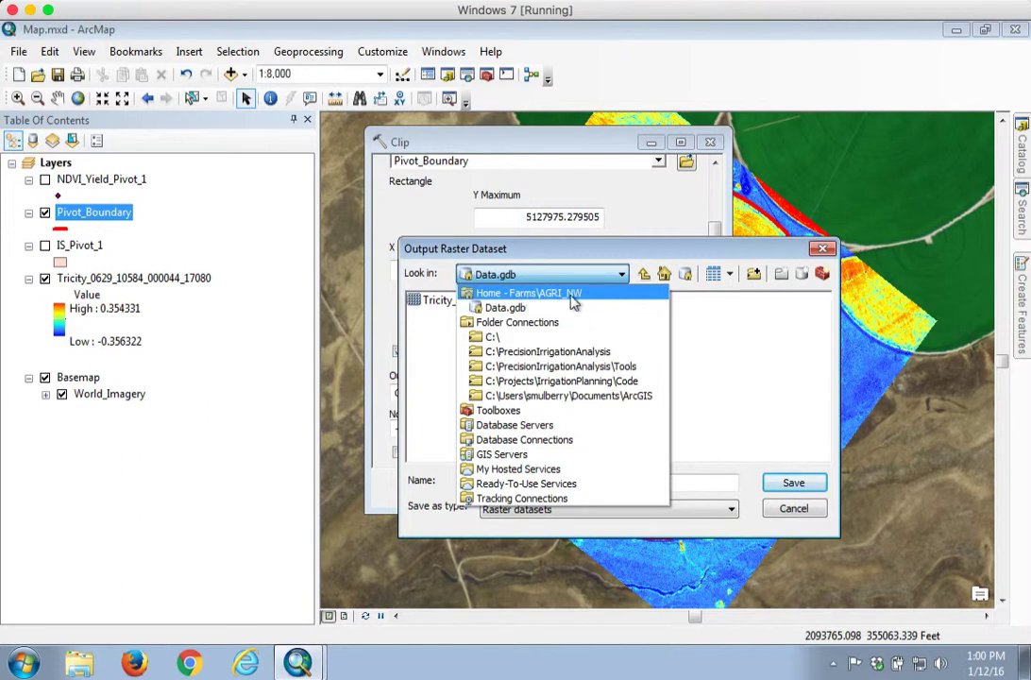
left_click(624, 248)
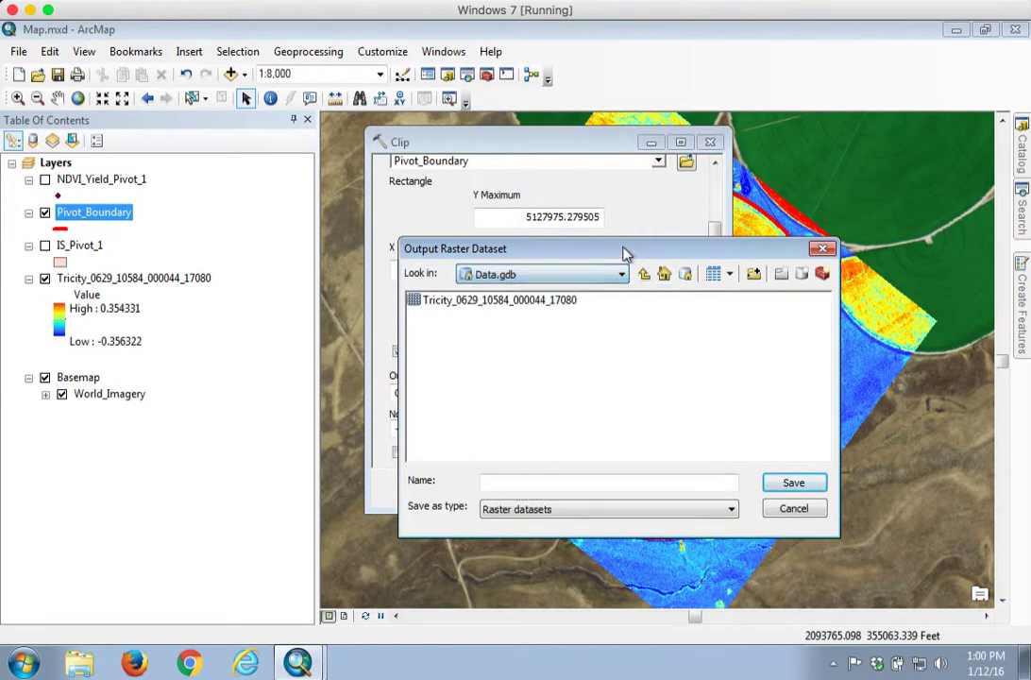
Name the output raster NDVI_Pivot_1
left_click(501, 302)
left_click(571, 483)
left_click_drag(639, 483, 524, 484)
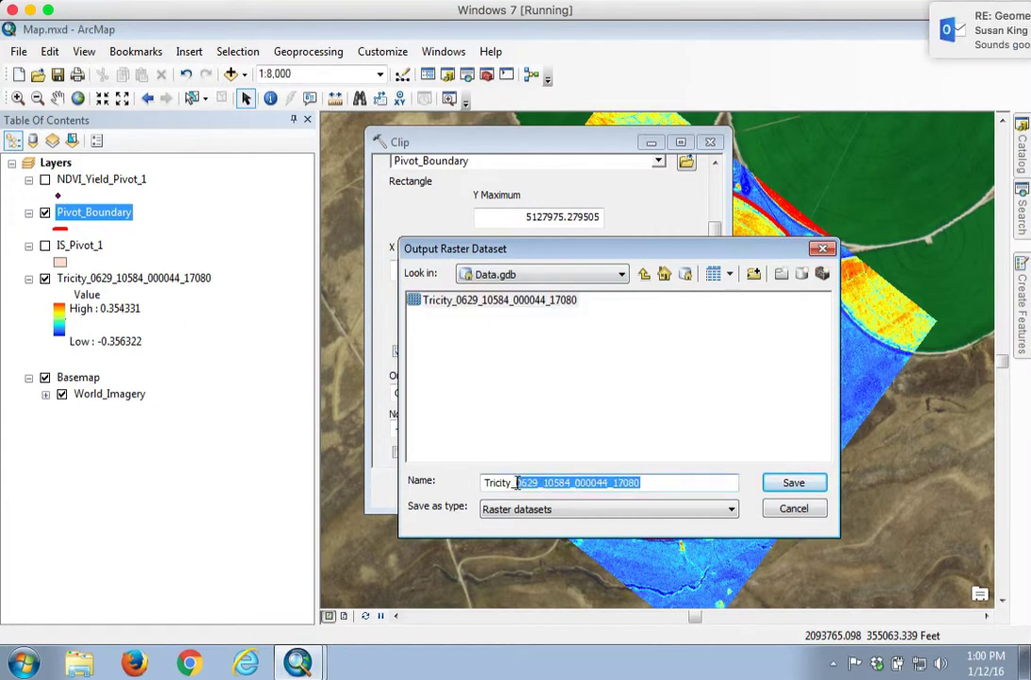
type("Clip")
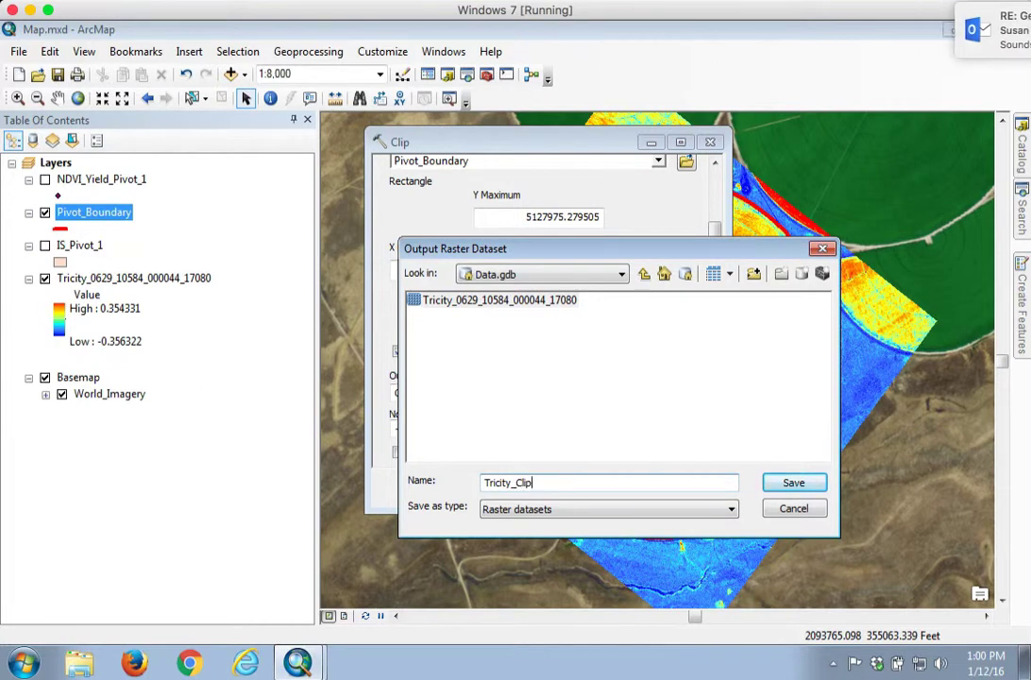
left_click_drag(535, 483, 478, 484)
type("Pivot_1")
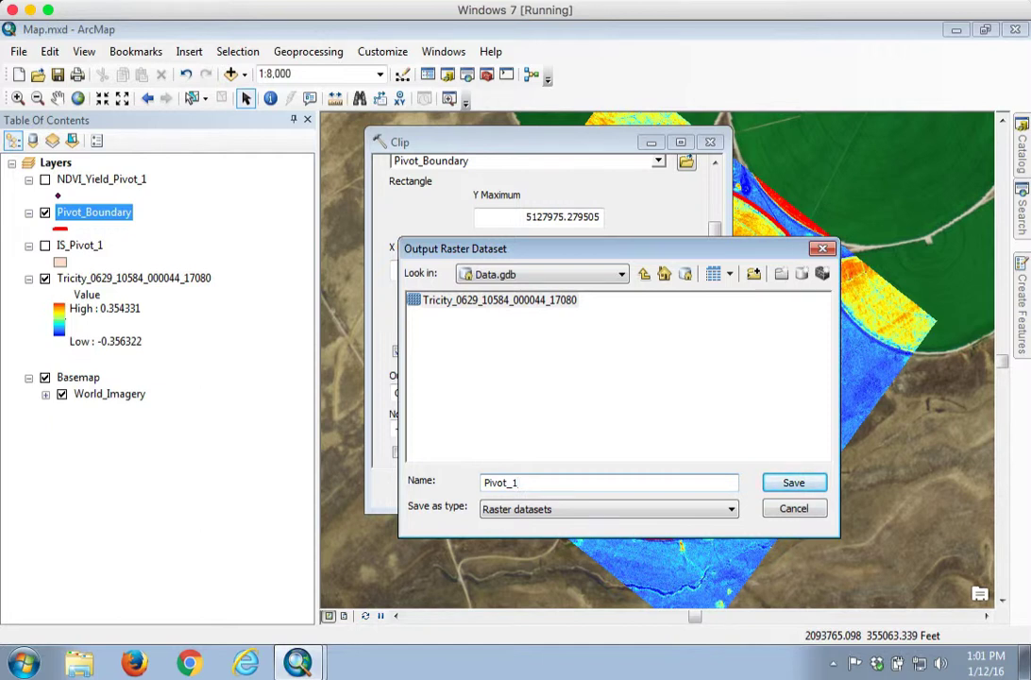
left_click(487, 483)
type("NDVI_")
Save the output as NDVI_Pivot_1, review the Clip parameters, and run the clip
left_click(793, 483)
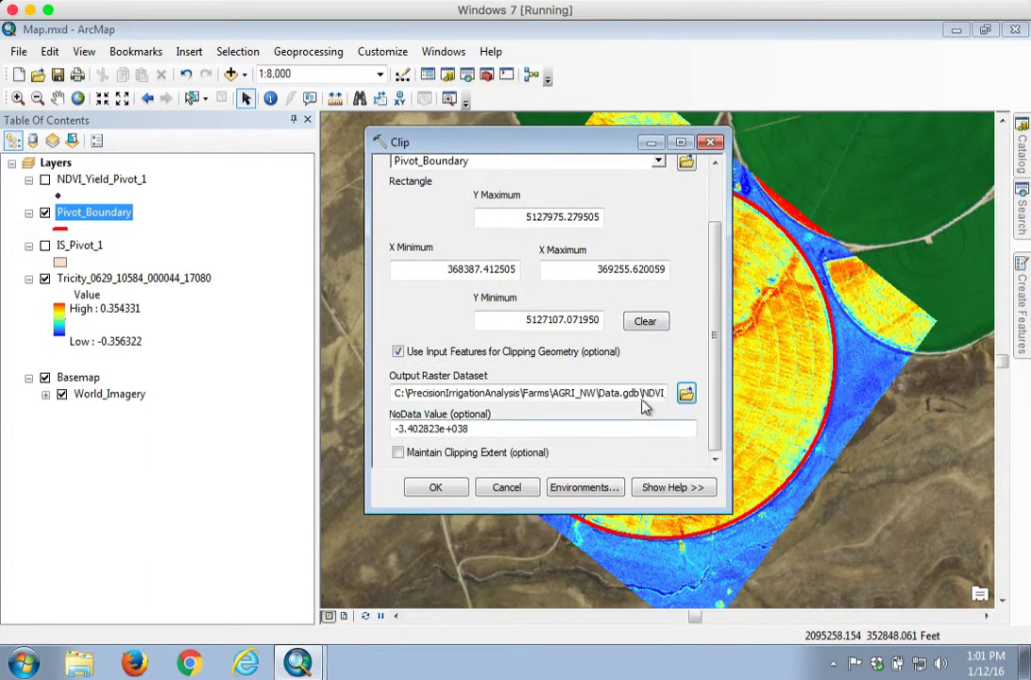
scroll(714, 299, "up", 3)
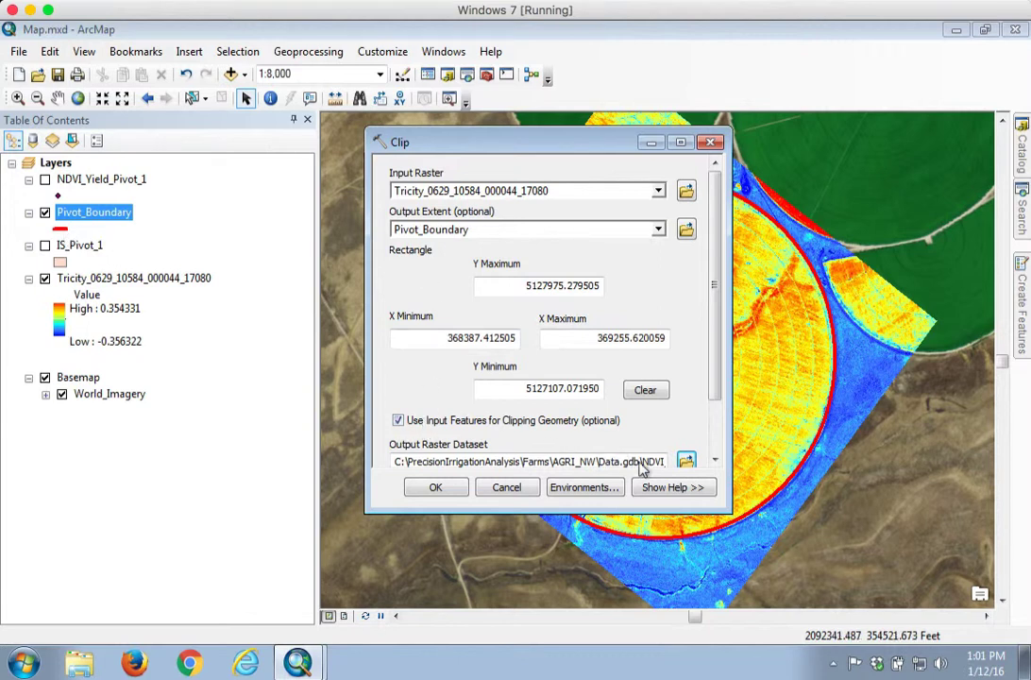
scroll(715, 425, "down", 2)
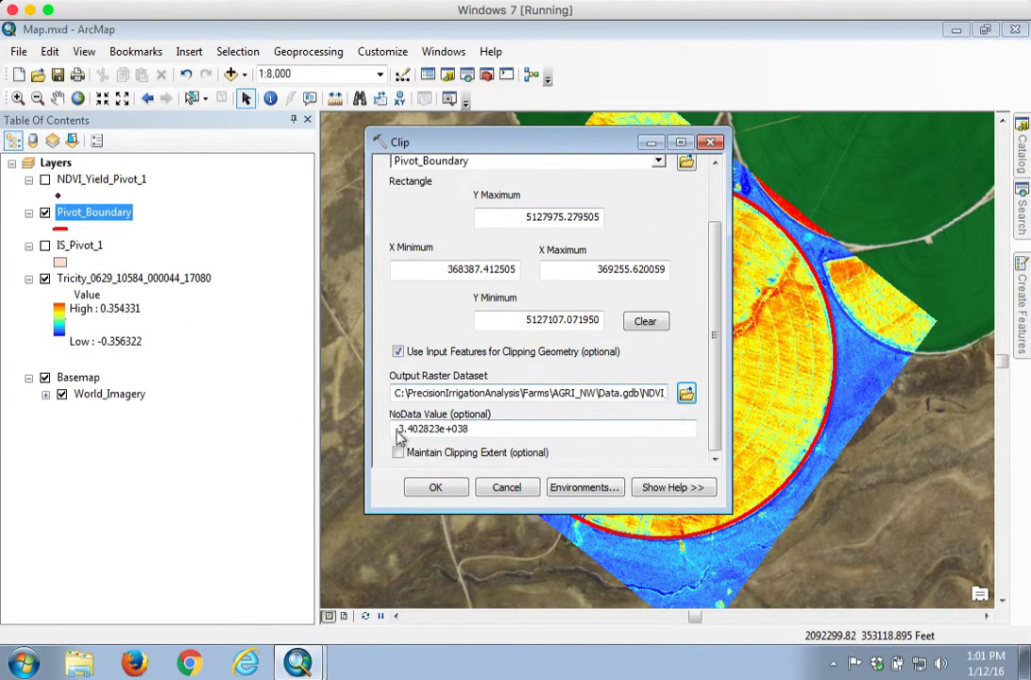
left_click(436, 487)
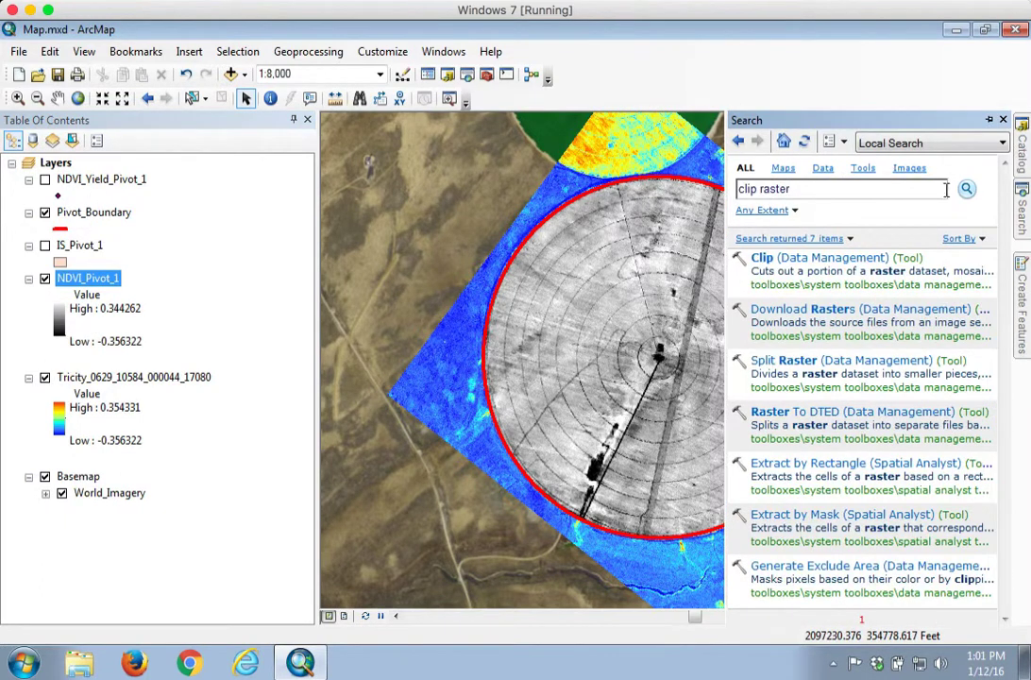
Check the Farms > AGRI_NW > Data.gdb contents in the Catalog window
mouse_move(1022, 156)
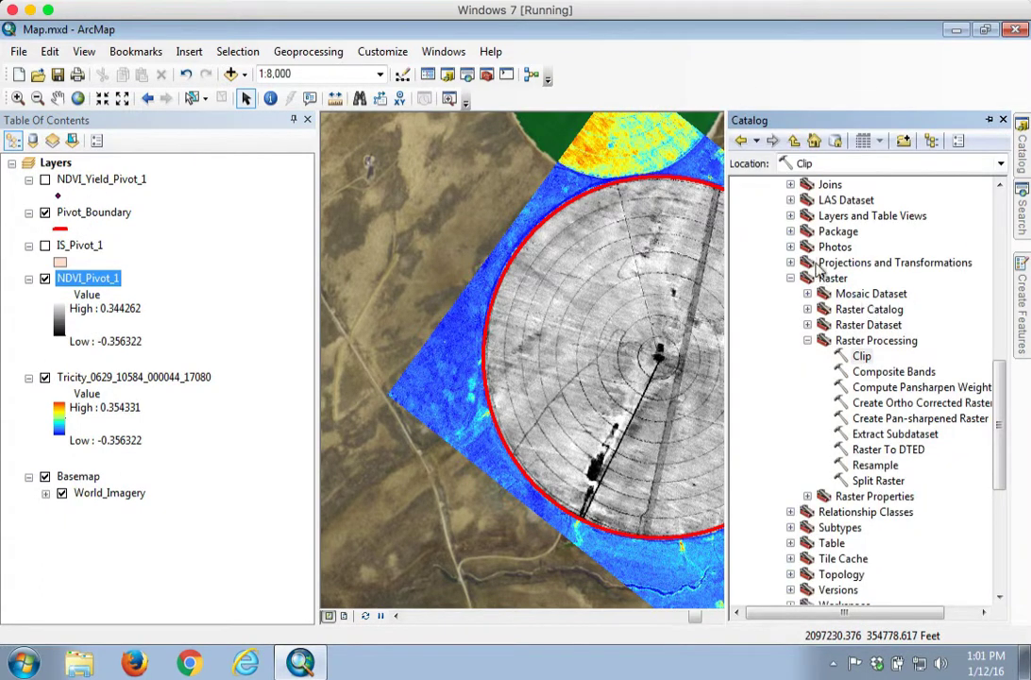
left_click_drag(999, 375, 997, 160)
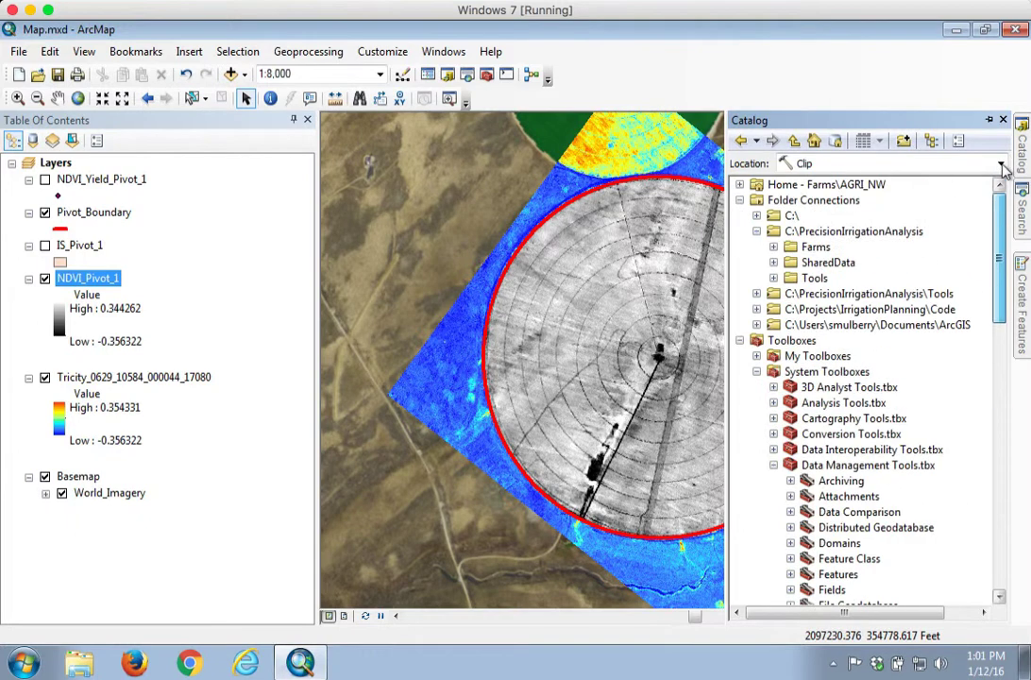
left_click(774, 247)
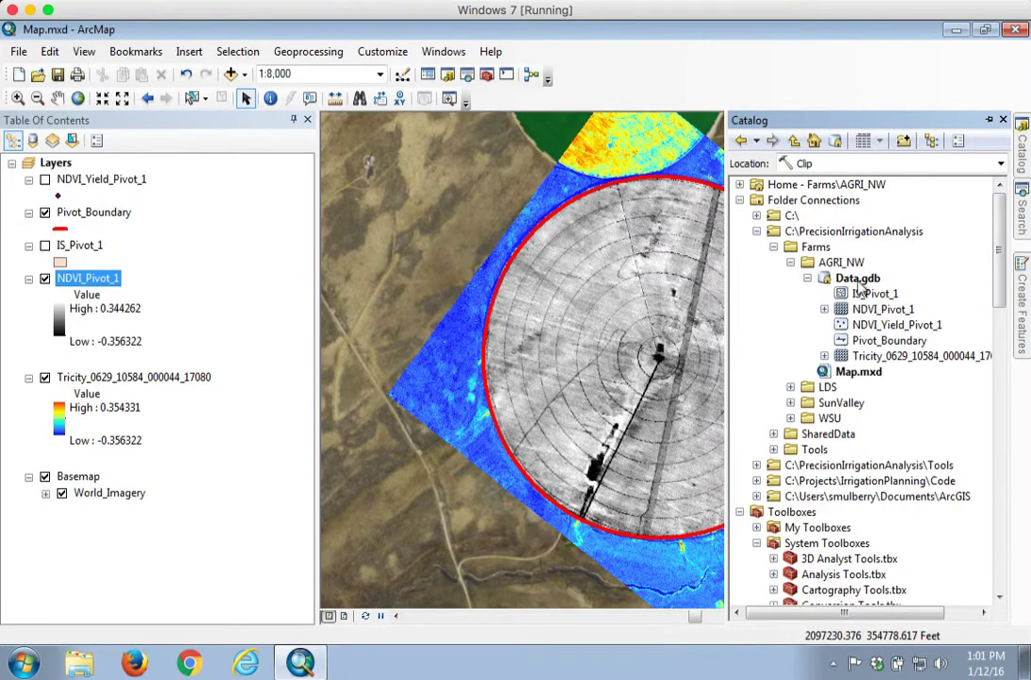
left_click(857, 277)
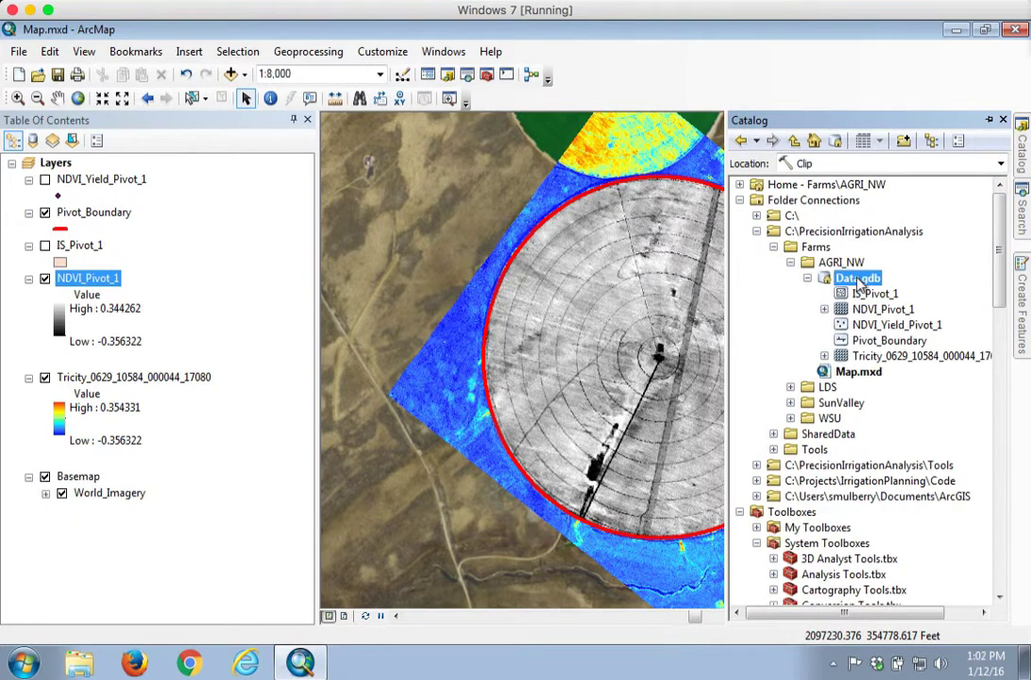
left_click(876, 342)
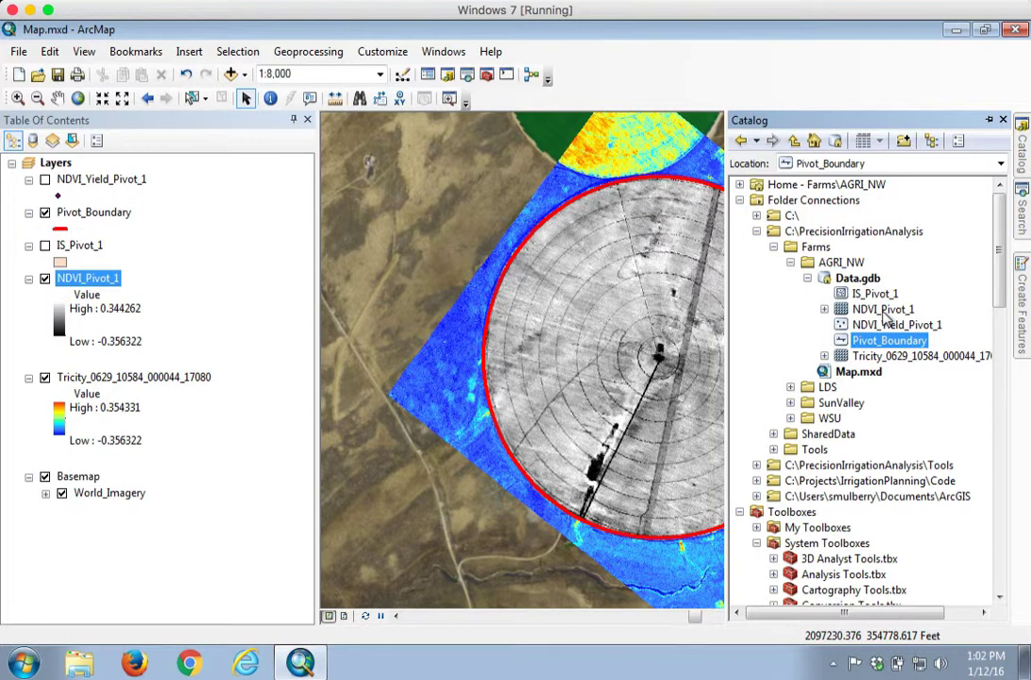
left_click(129, 578)
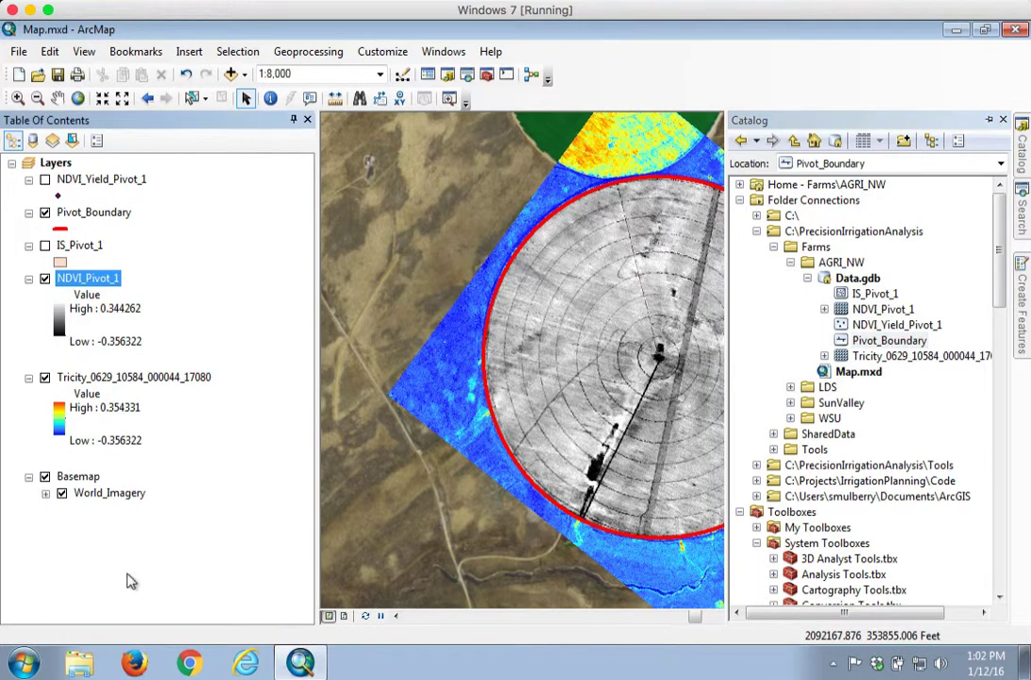
Turn off the Tricity NDVI layer and collapse its legend
left_click(44, 377)
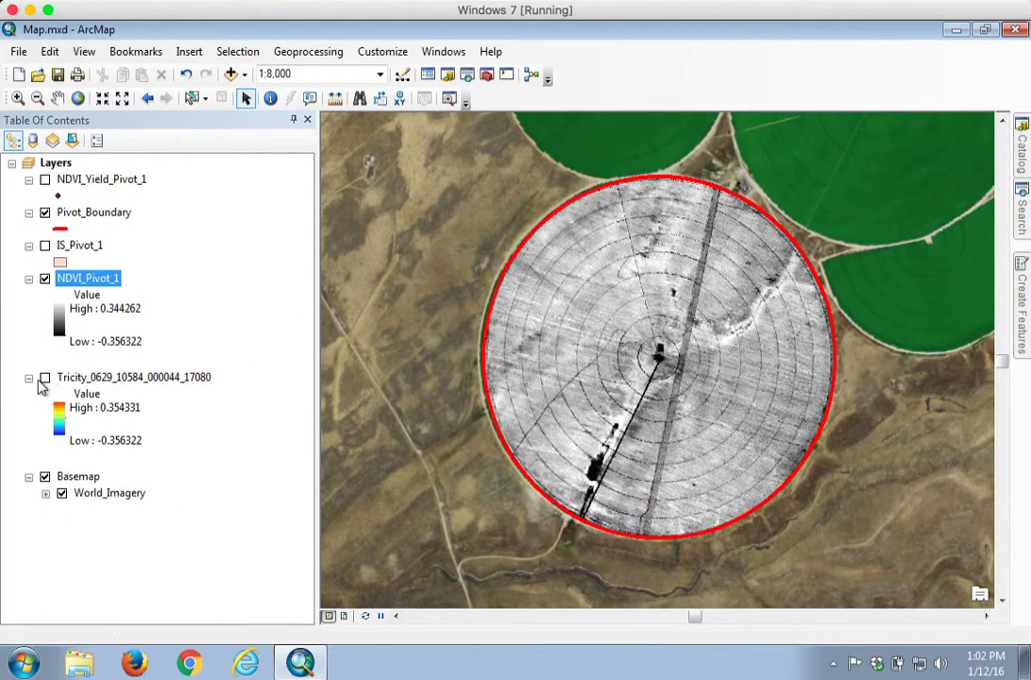
left_click(29, 377)
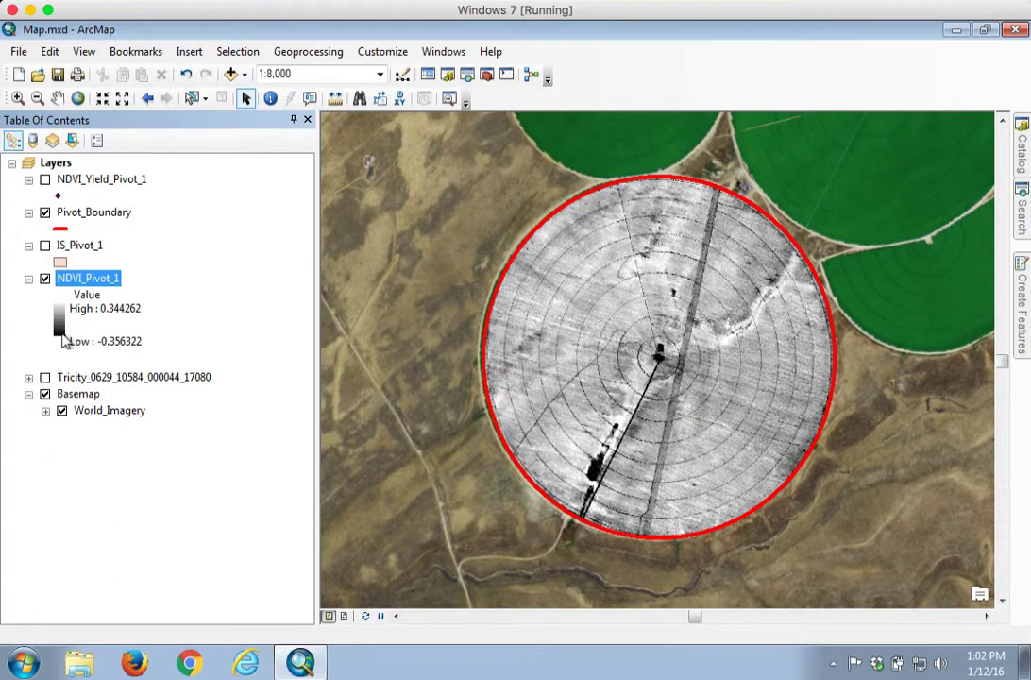
right_click(85, 276)
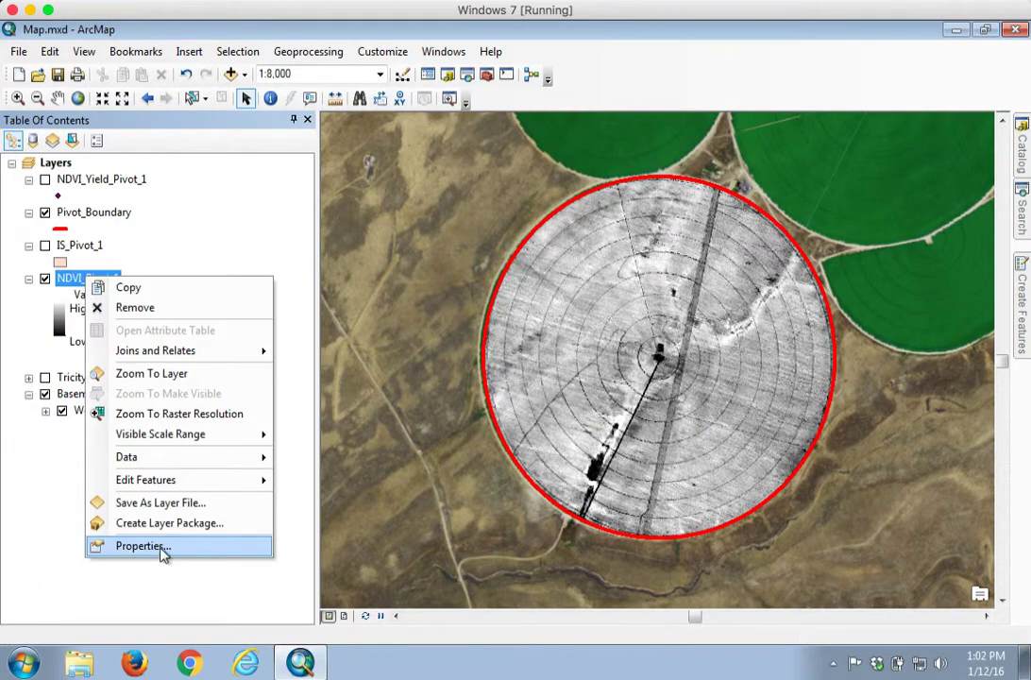
Give NDVI_Pivot_1 an inverted red-yellow-blue stretched colour ramp
left_click(141, 546)
left_click(506, 145)
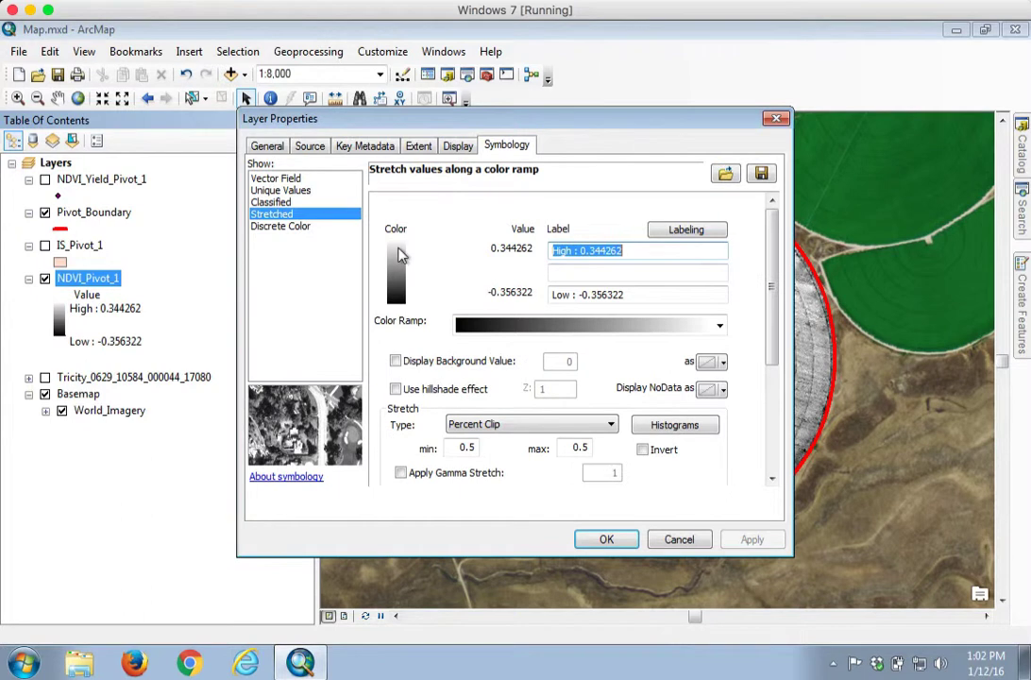
left_click(720, 328)
scroll(722, 332, "down", 5)
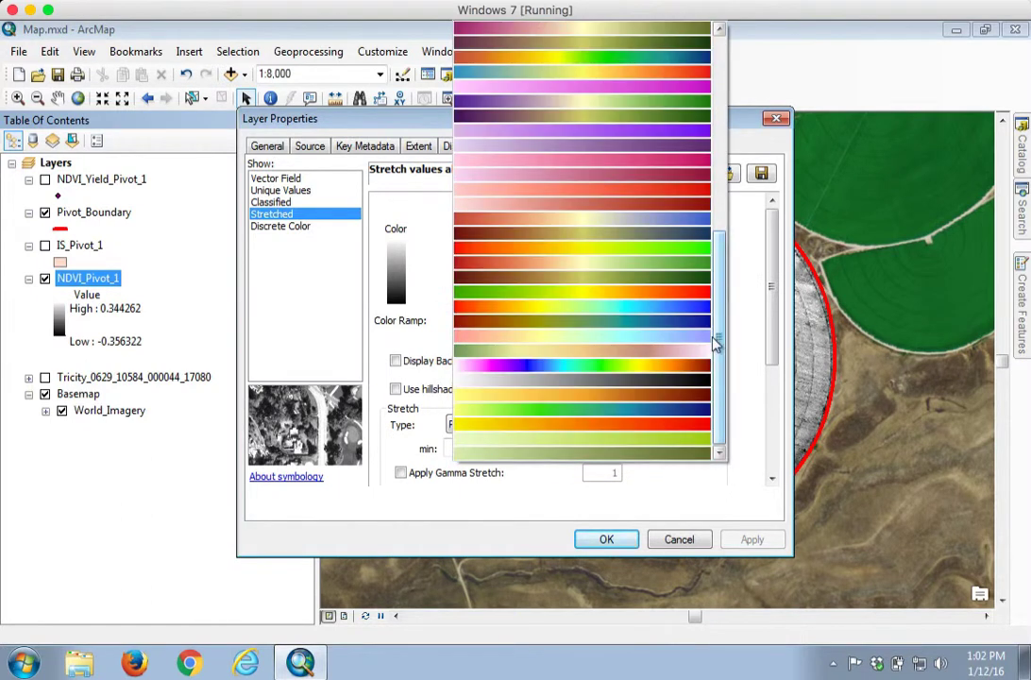
left_click(683, 309)
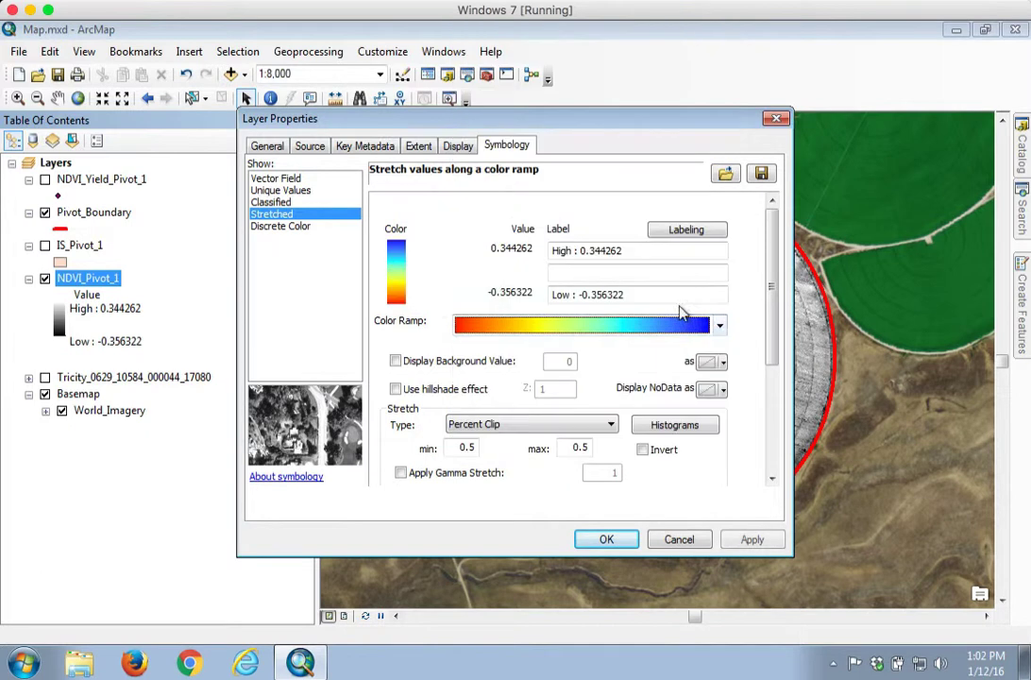
left_click(650, 452)
left_click(752, 539)
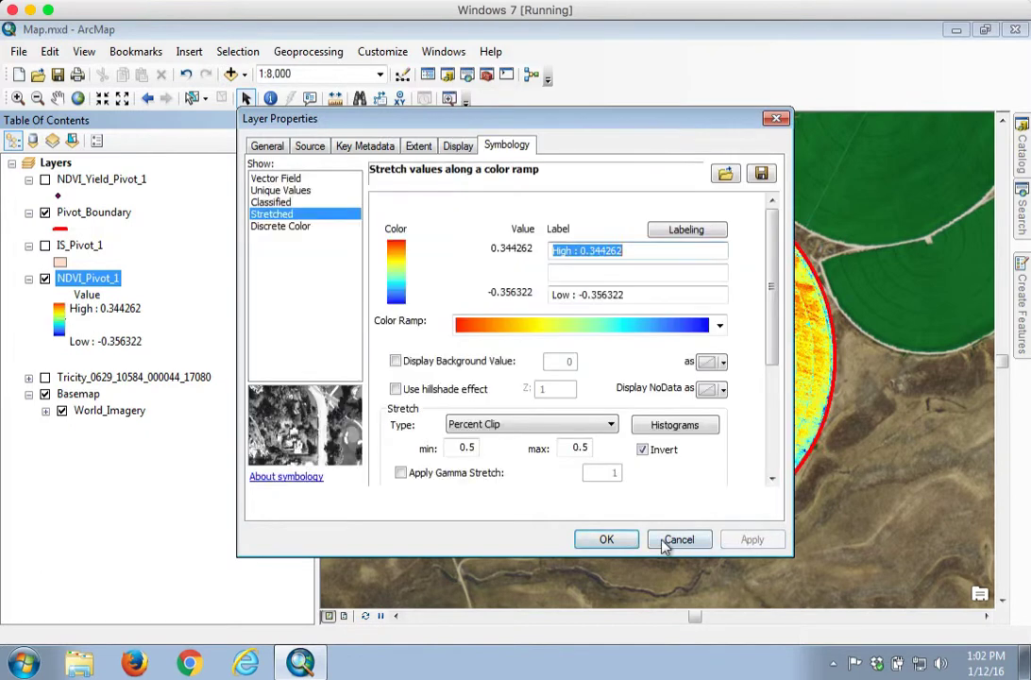
left_click(610, 540)
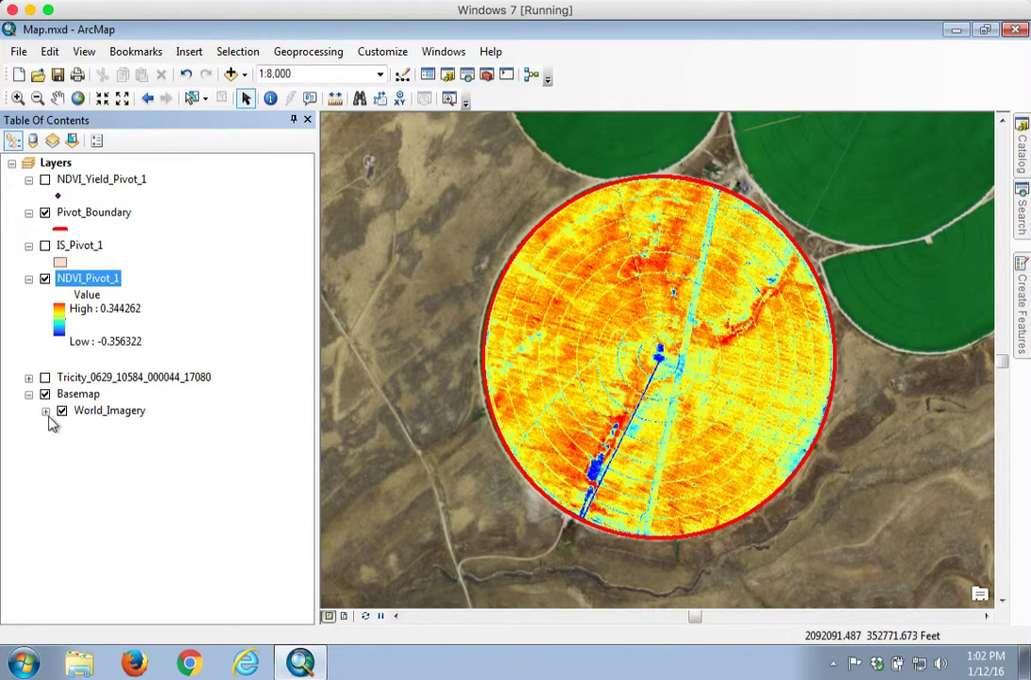
Hide the Pivot_Boundary layer and remove it from the map
left_click(85, 212)
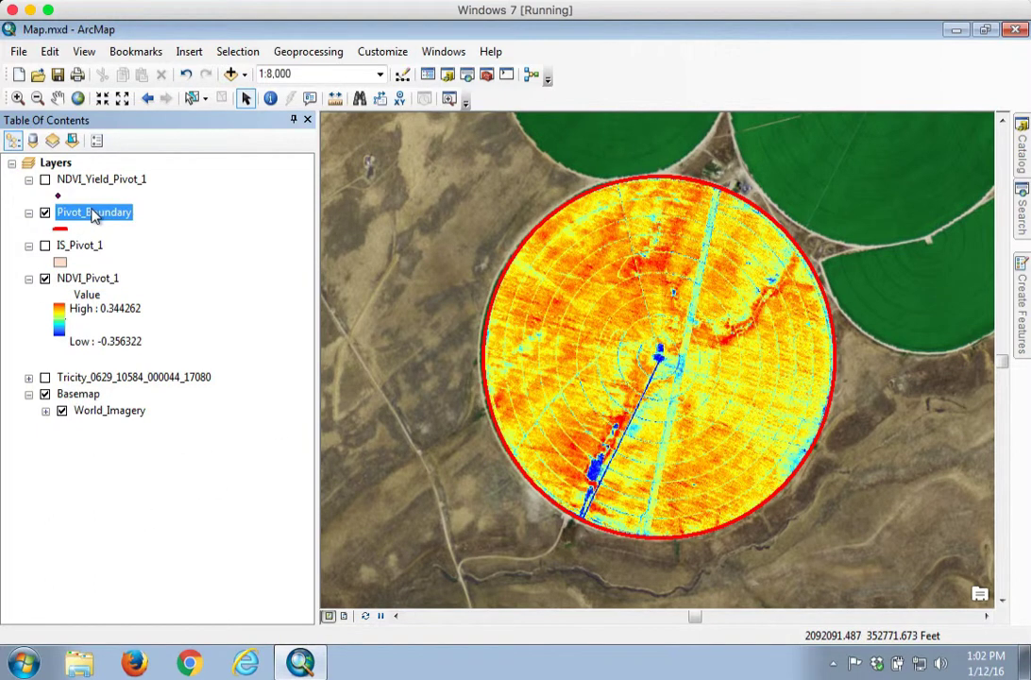
left_click(45, 214)
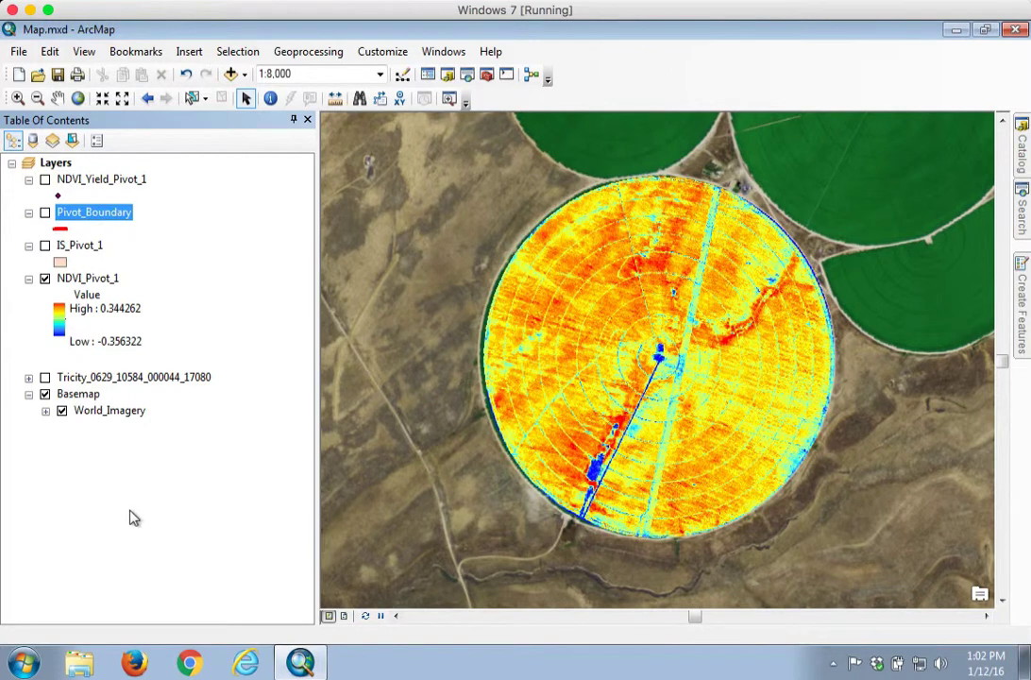
right_click(87, 212)
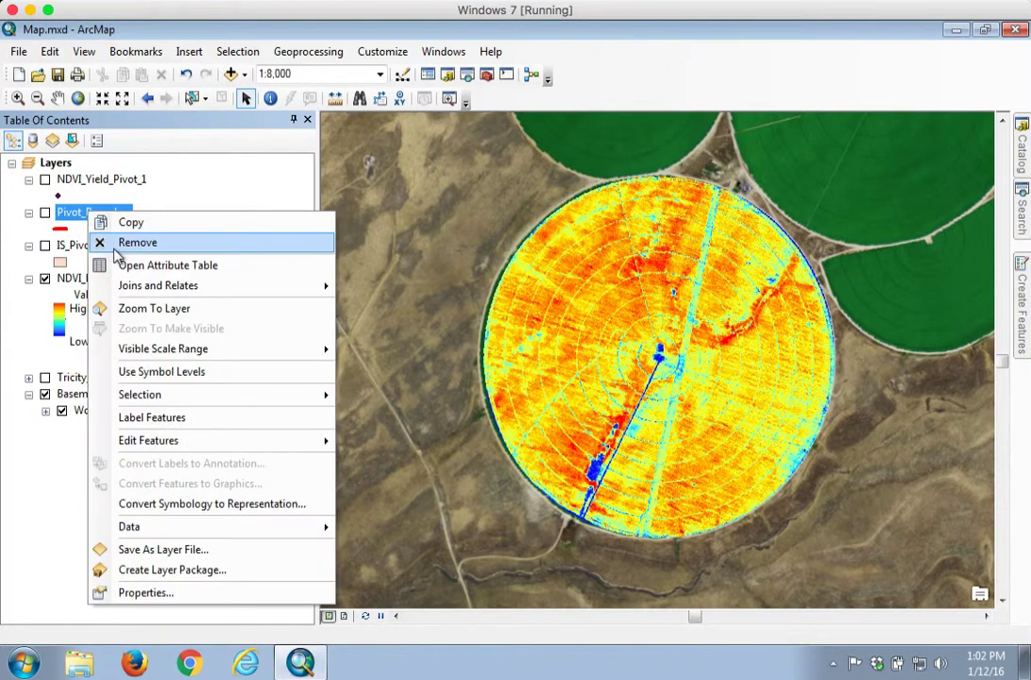
left_click(119, 248)
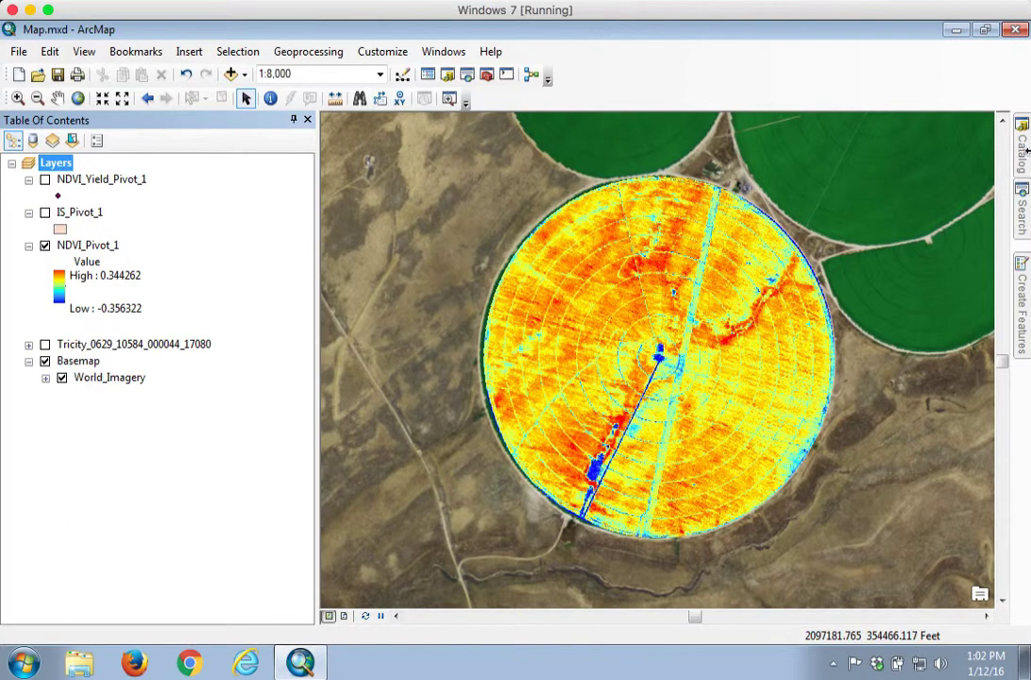
Turn off the NDVI_Yield_Pivot_1 yield overlay
left_click(1024, 146)
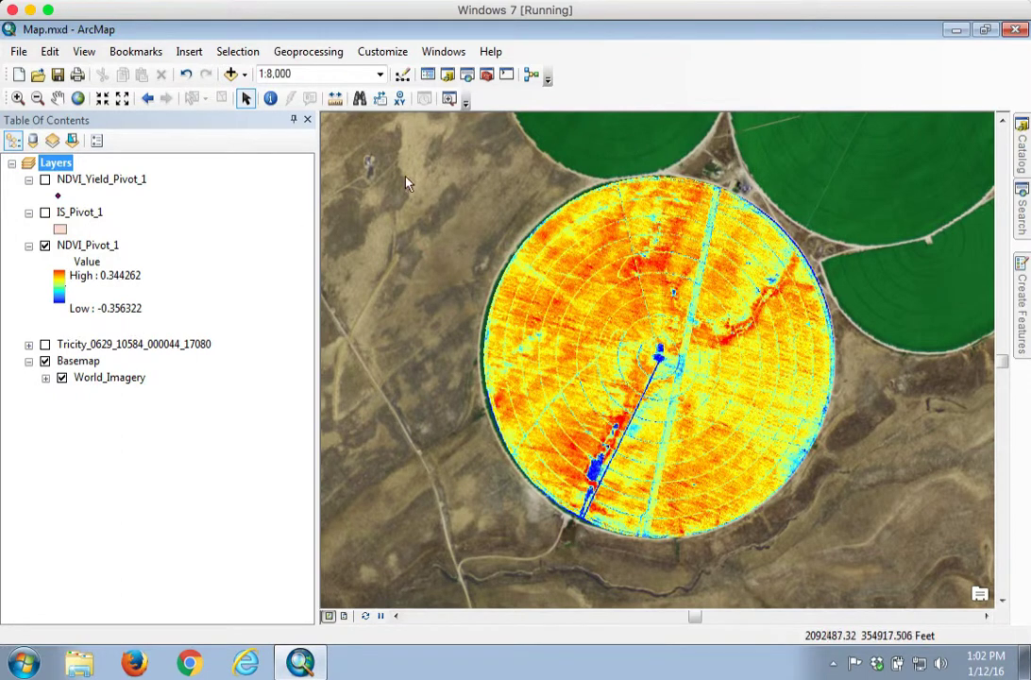
left_click(76, 182)
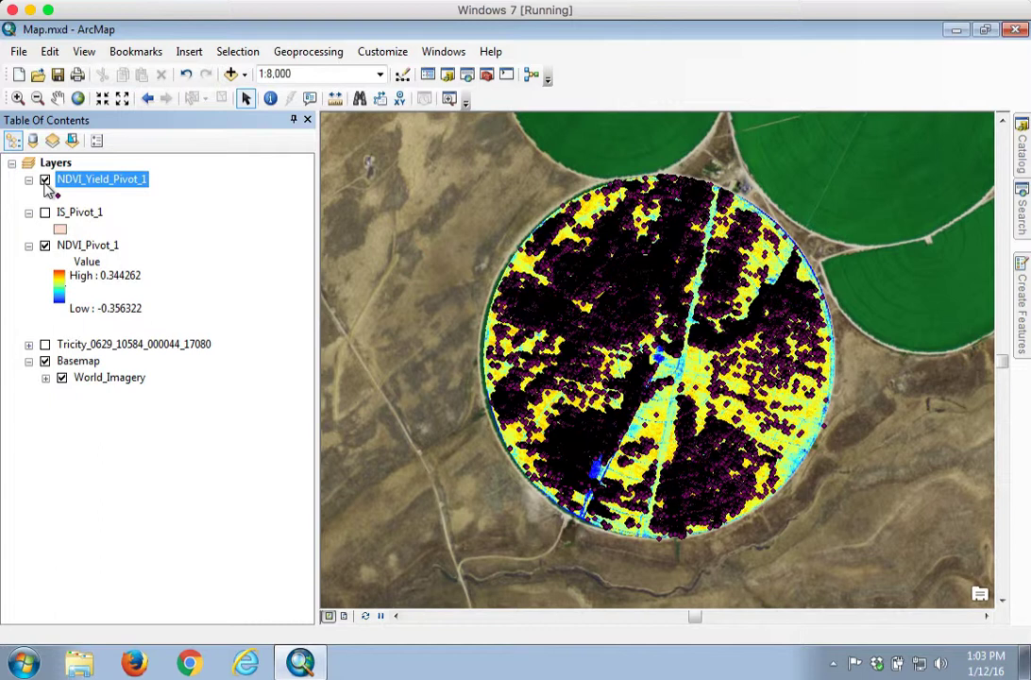
left_click(45, 181)
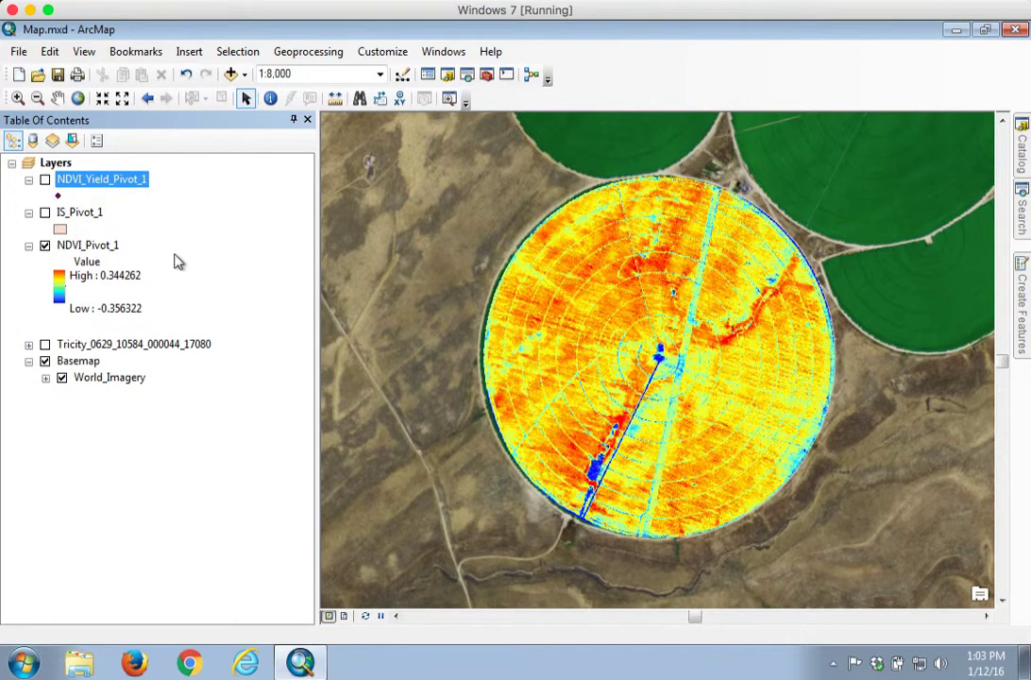